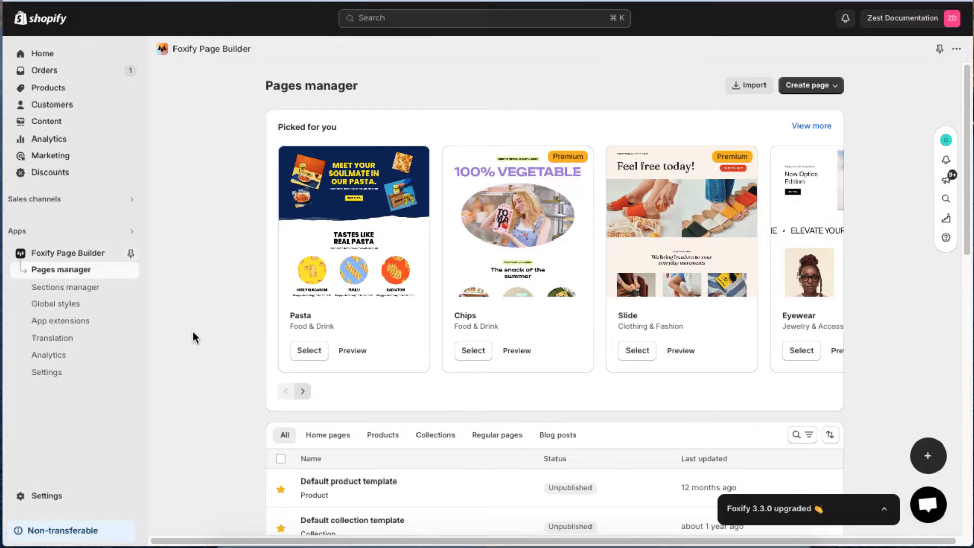
# Start a new menu under Settings > Menus titled 'Header and Footer Menu'.
pyautogui.click(36, 376)
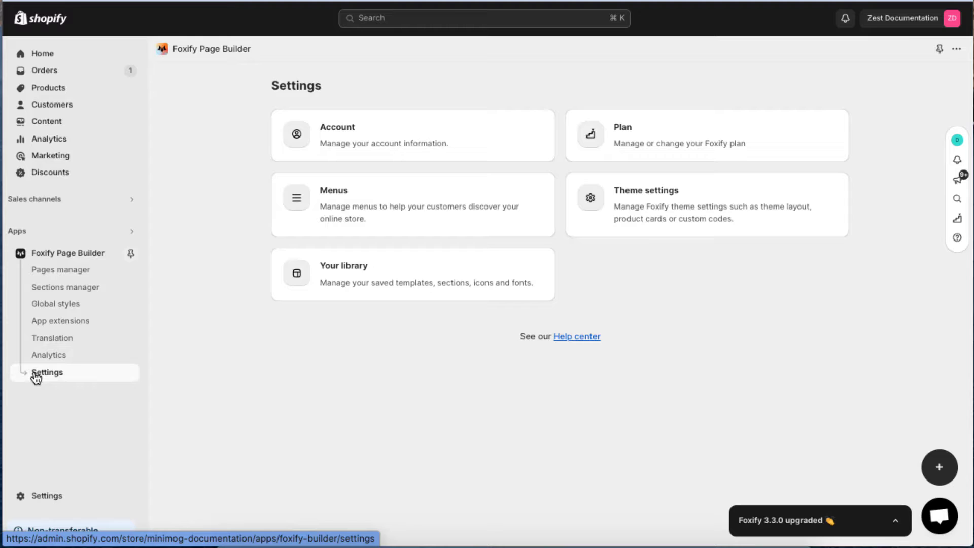
pyautogui.click(393, 217)
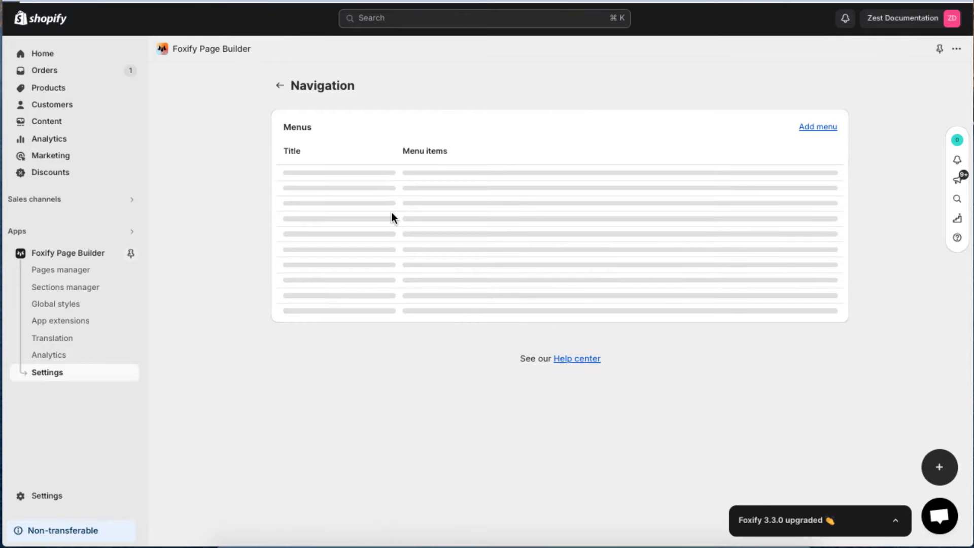
pyautogui.click(819, 130)
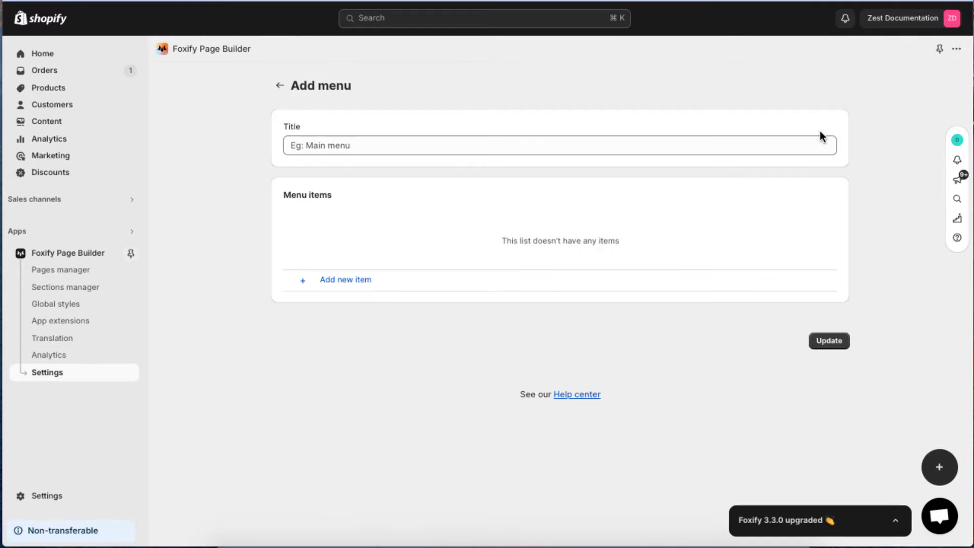
pyautogui.click(448, 150)
pyautogui.write('Header and Footer Menu')
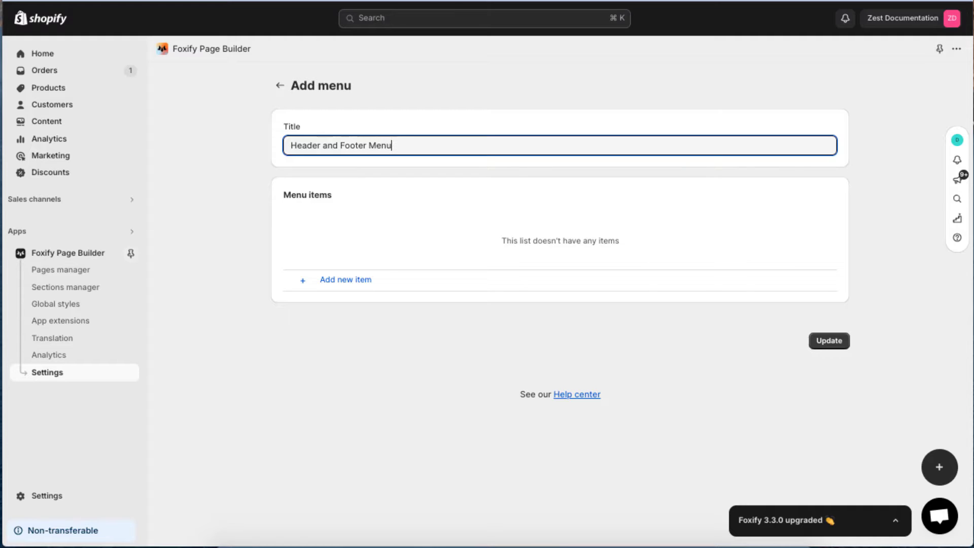
# Add a menu entry named Item 1 linked to Collections > All collections.
pyautogui.click(357, 280)
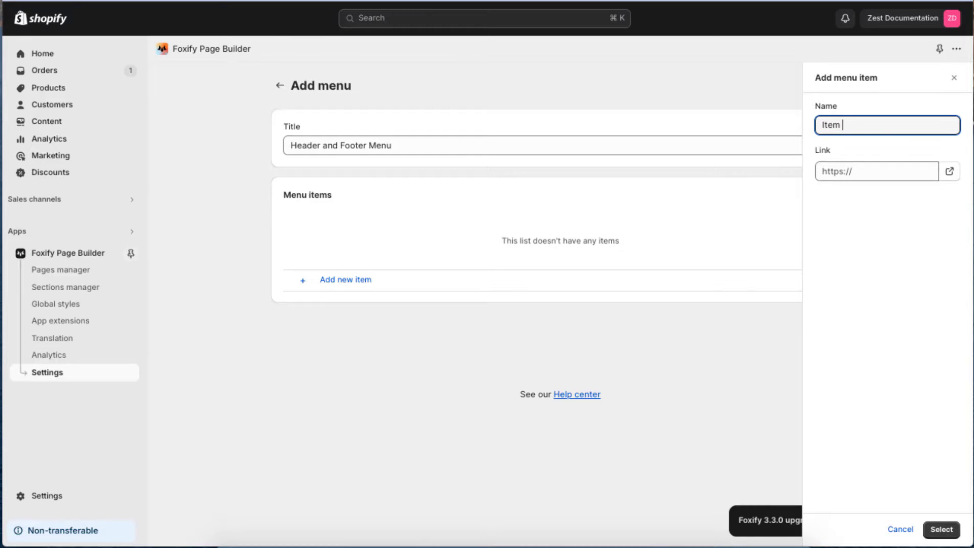
pyautogui.click(884, 171)
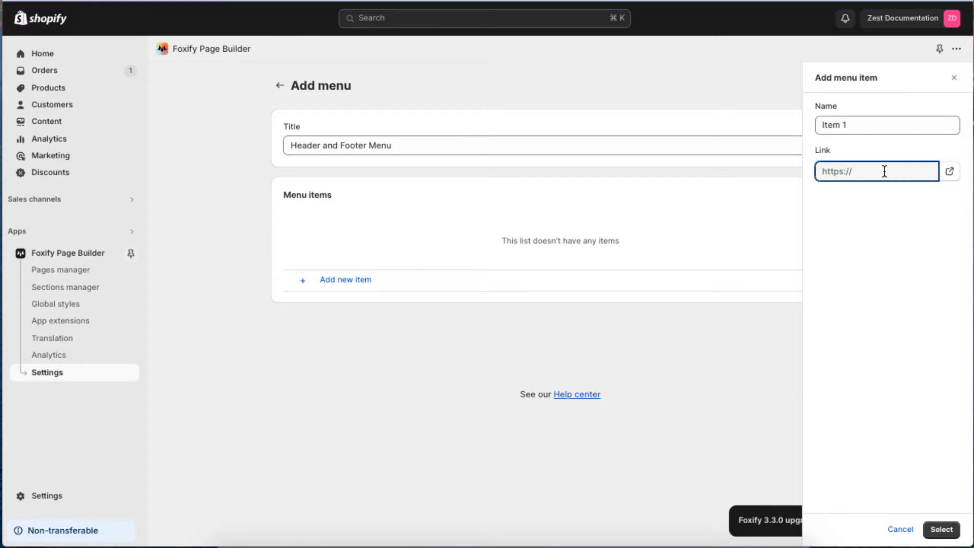
pyautogui.click(955, 174)
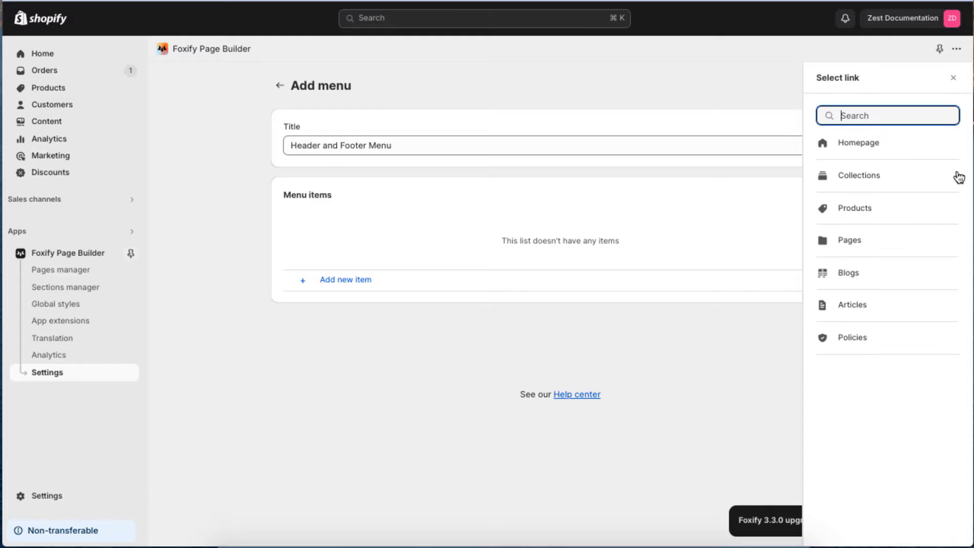
pyautogui.click(860, 183)
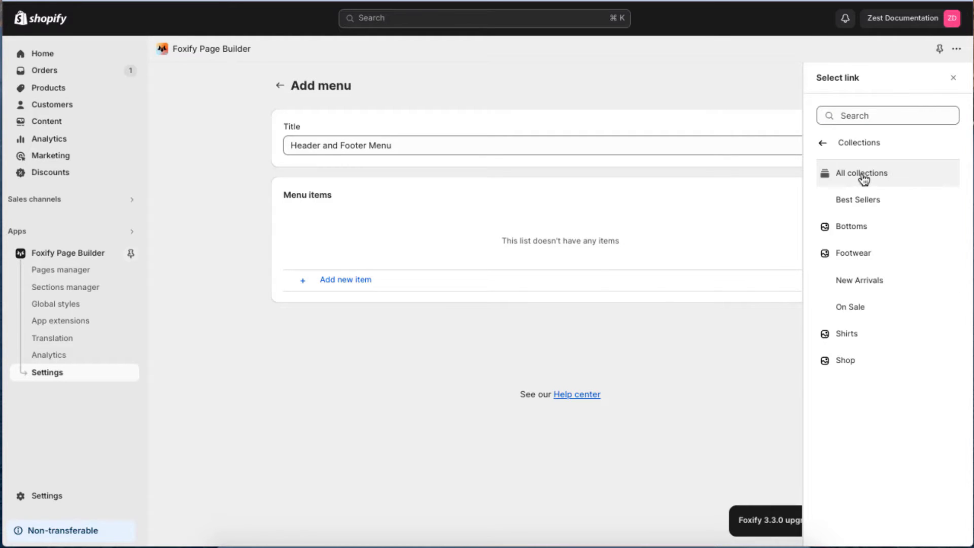
pyautogui.click(861, 174)
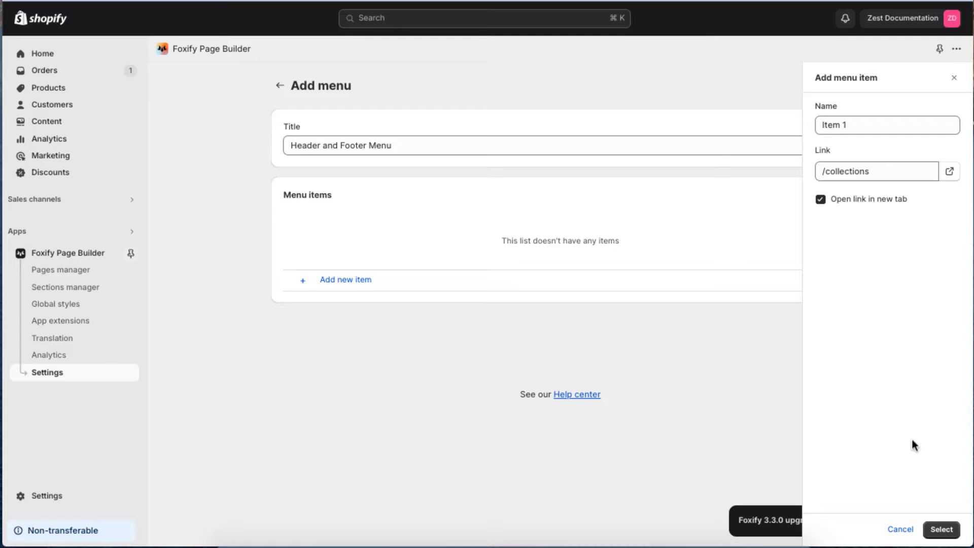
pyautogui.click(944, 530)
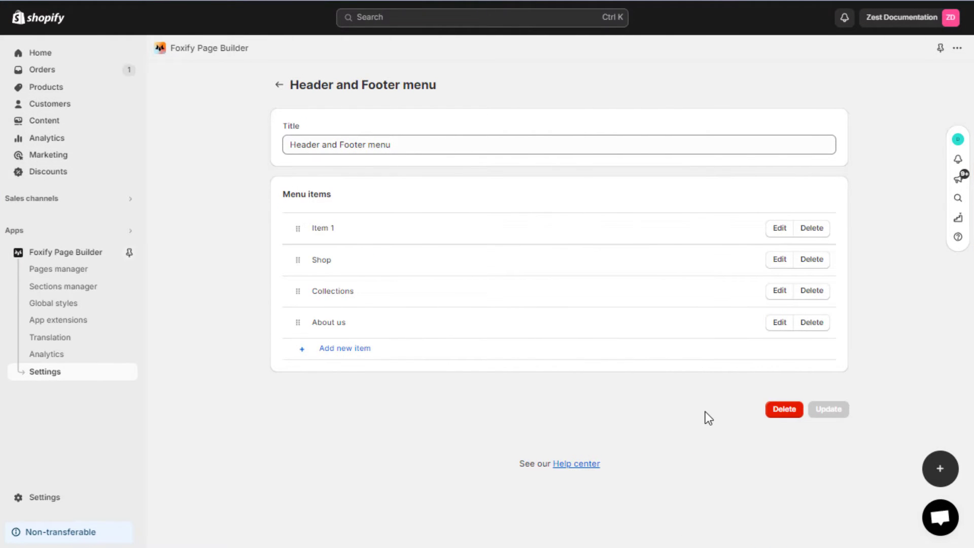
# Rename Item 1 to Home with its link set to /, then update the menu.
pyautogui.click(779, 229)
pyautogui.press('BackSpace')
pyautogui.press('BackSpace')
pyautogui.press('BackSpace')
pyautogui.press('BackSpace')
pyautogui.press('BackSpace')
pyautogui.press('BackSpace')
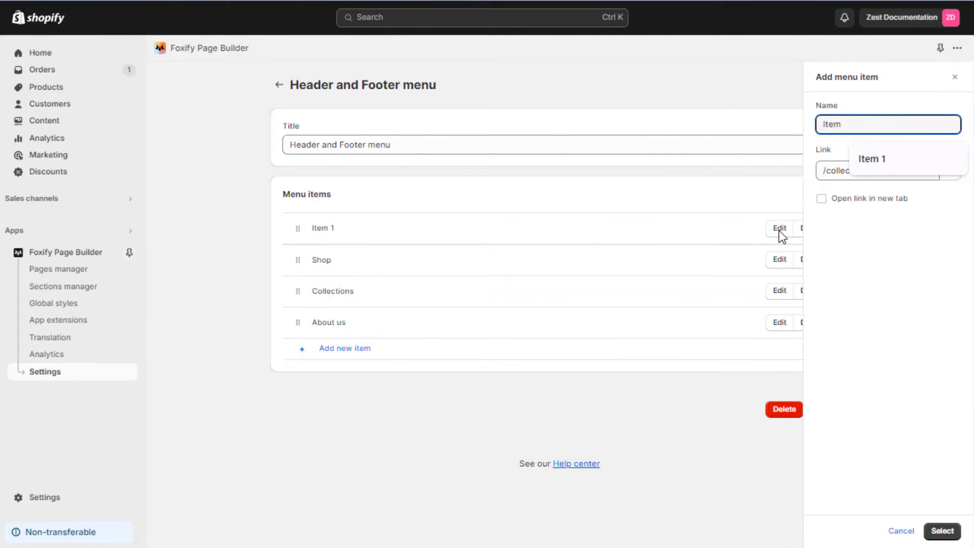
pyautogui.write('Home')
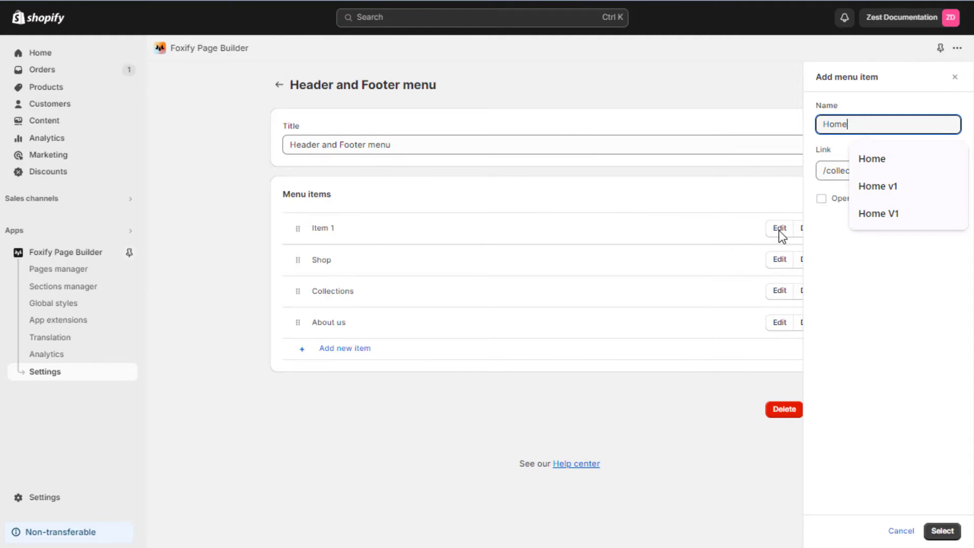
pyautogui.click(859, 171)
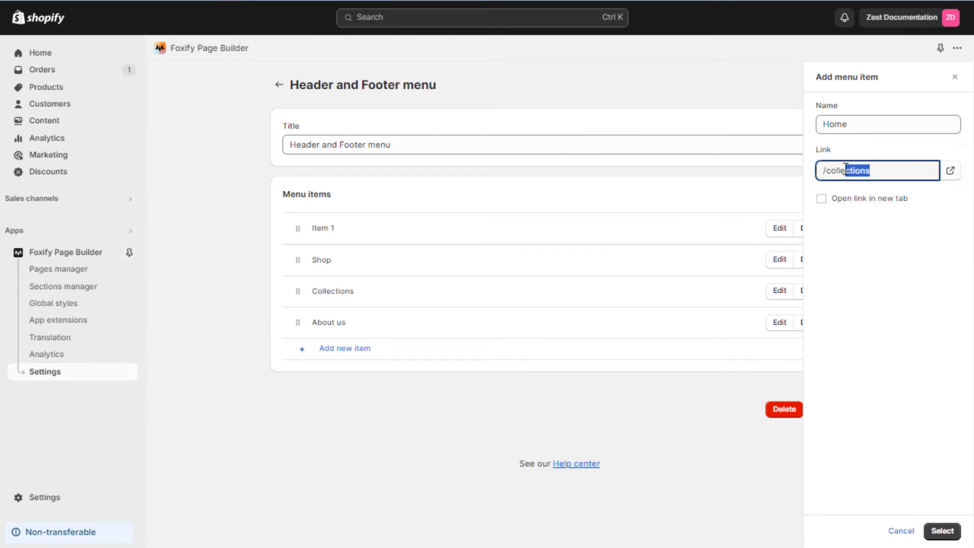
pyautogui.press('BackSpace')
pyautogui.click(867, 346)
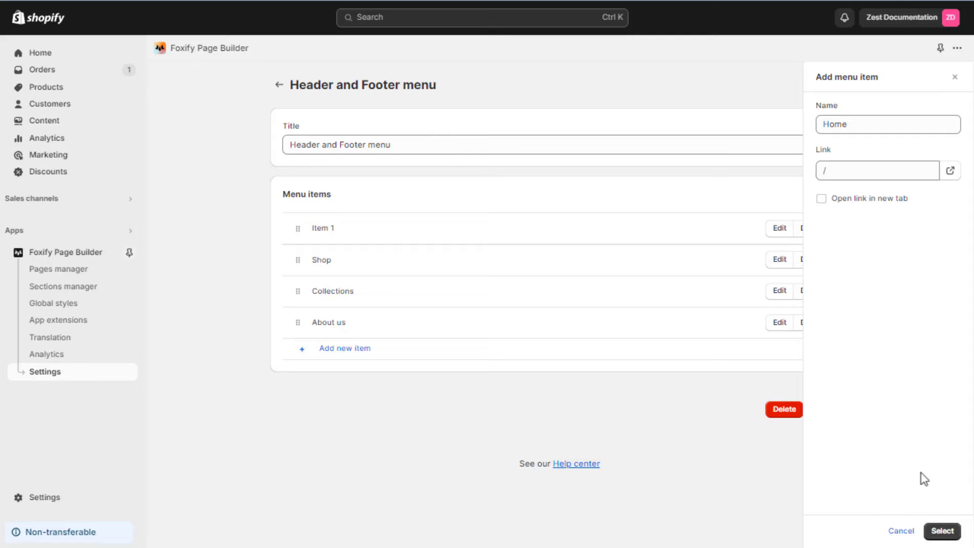
pyautogui.click(943, 531)
pyautogui.click(837, 410)
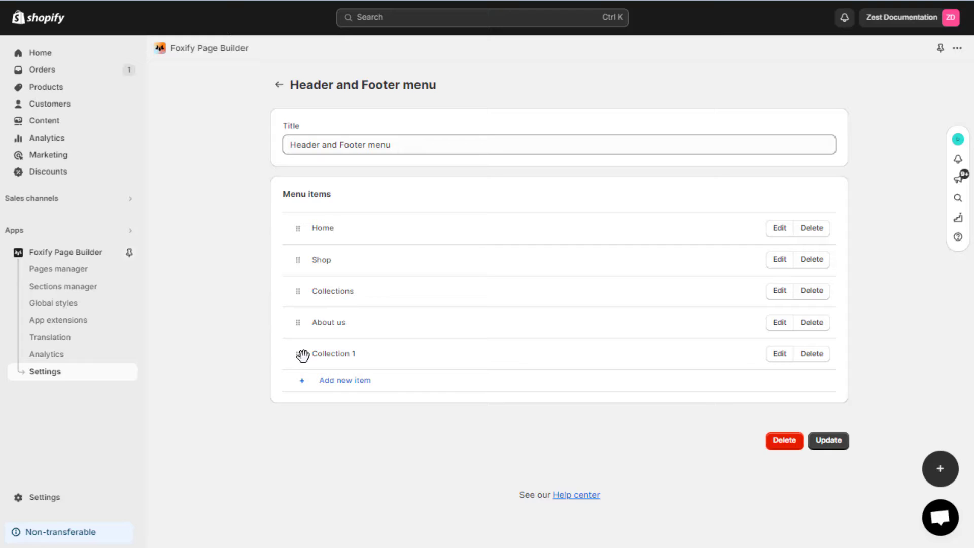
# Drag Collection 1 onto Collections as a child item and update the menu.
pyautogui.moveTo(300, 356); pyautogui.dragTo(318, 298)
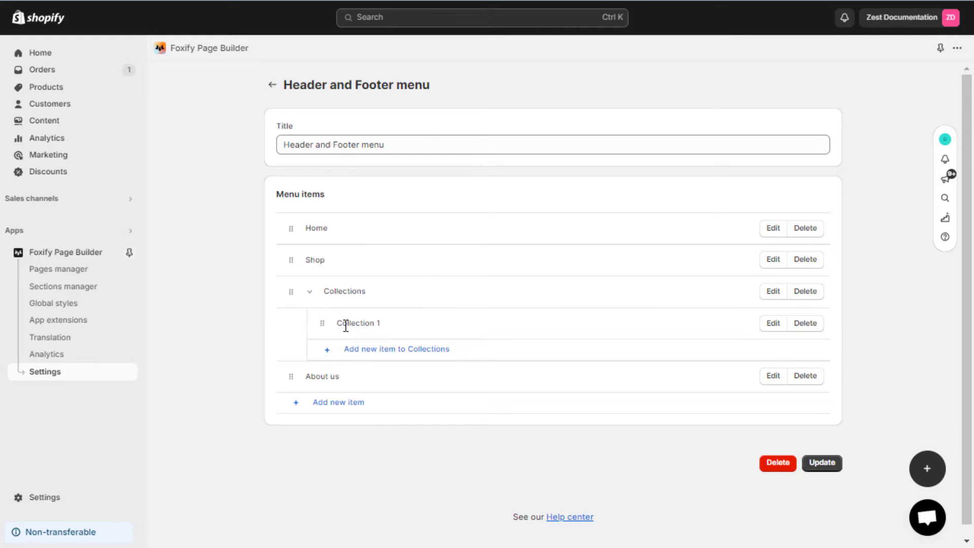
pyautogui.click(312, 296)
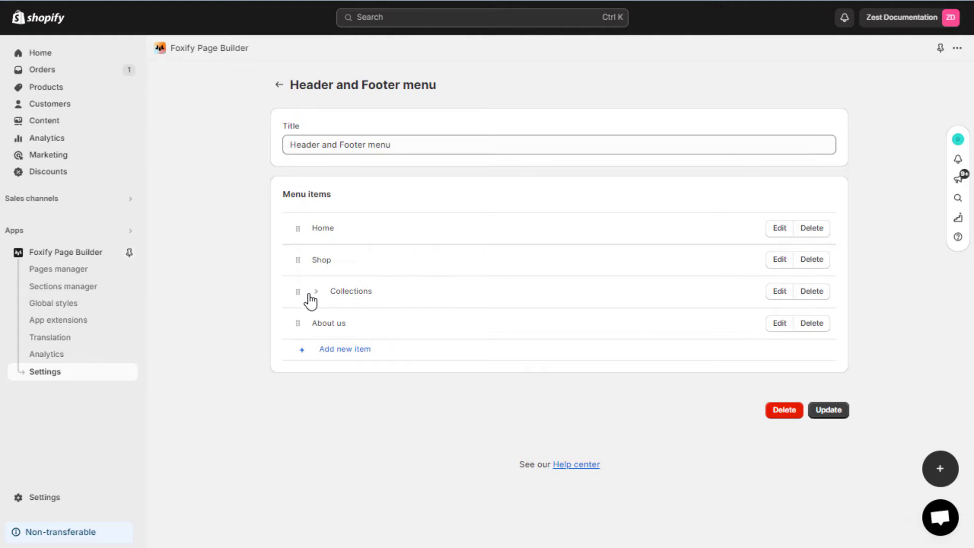
pyautogui.click(322, 295)
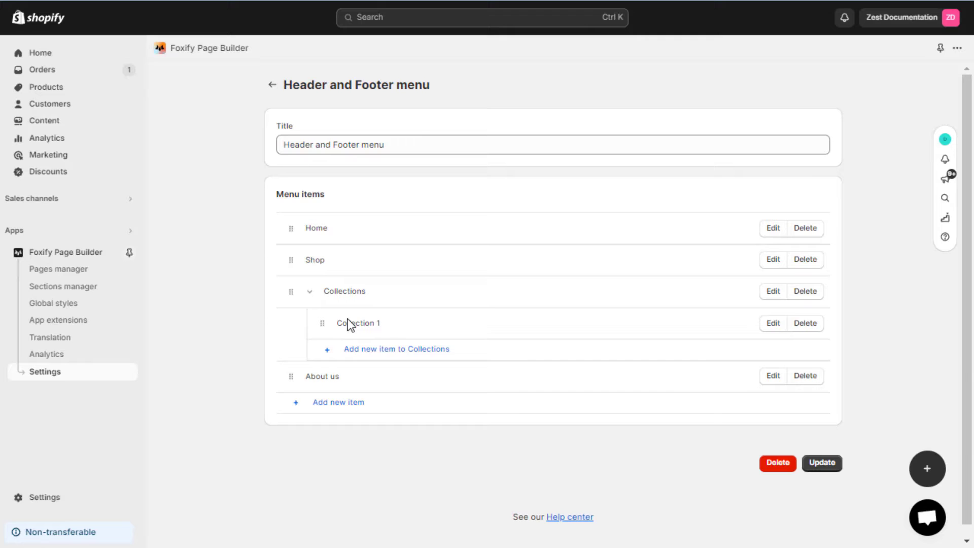
pyautogui.click(818, 462)
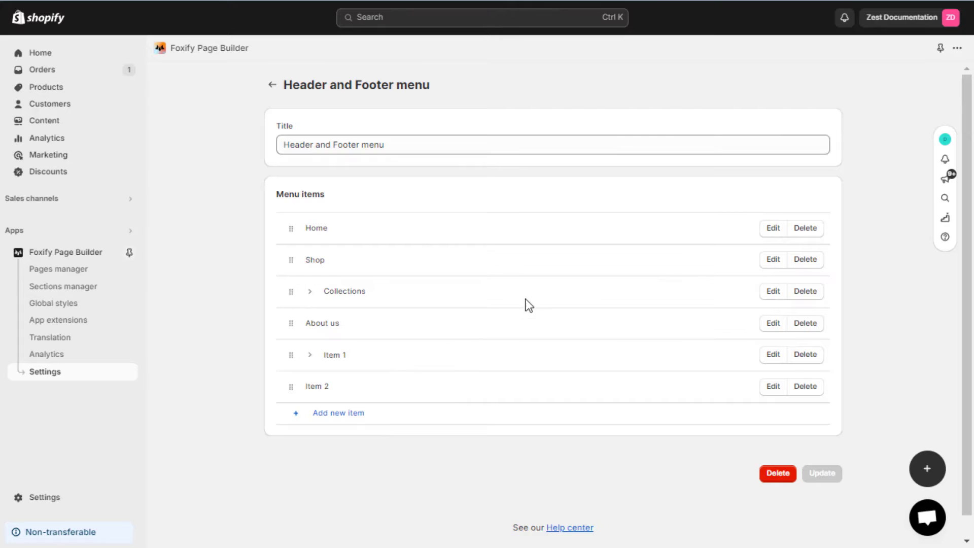
# Delete Item 2, then Item 1 with its child, updating the menu after each.
pyautogui.click(805, 388)
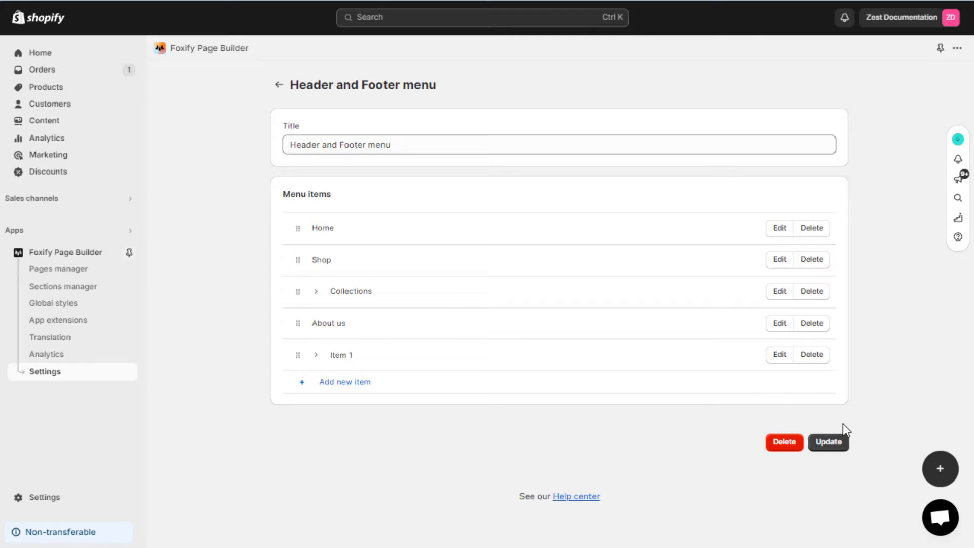
pyautogui.click(839, 446)
pyautogui.click(316, 356)
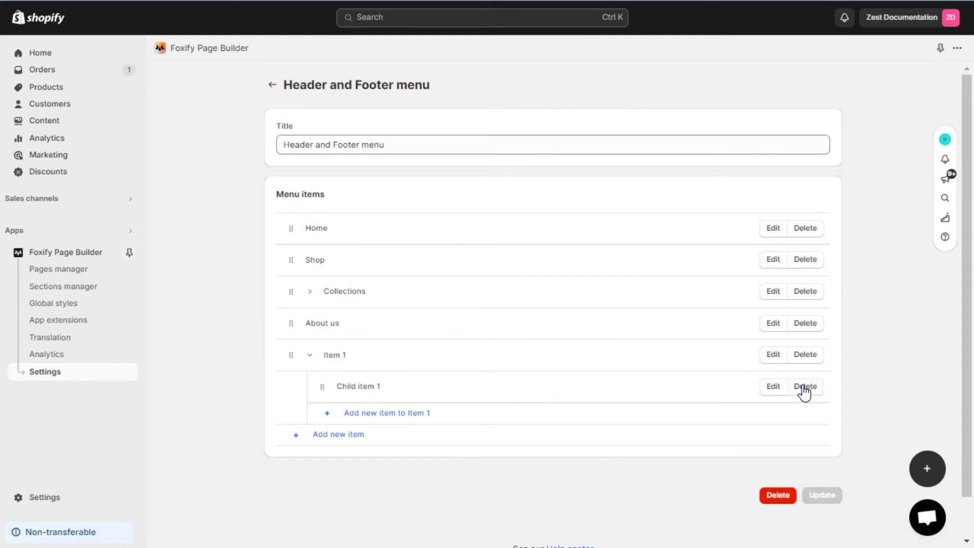
pyautogui.click(806, 354)
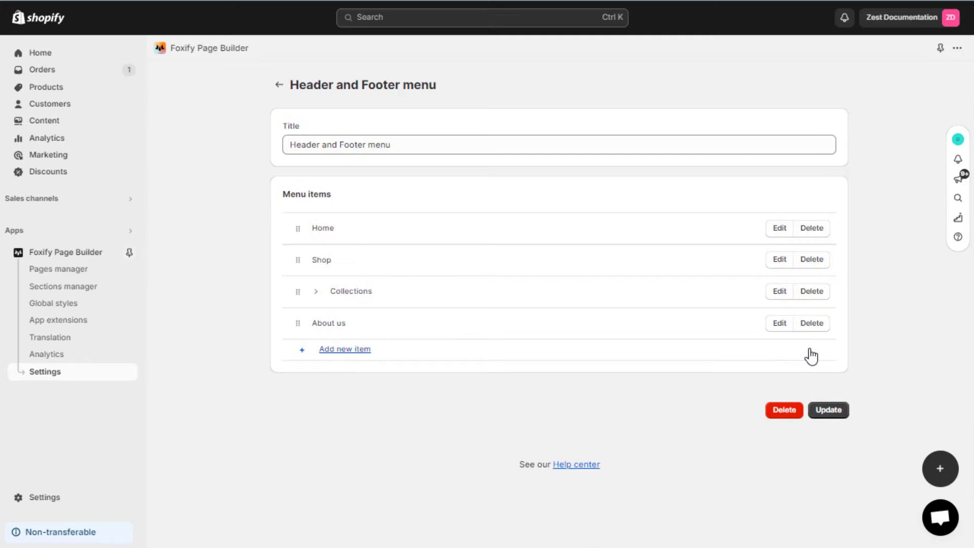
pyautogui.click(826, 410)
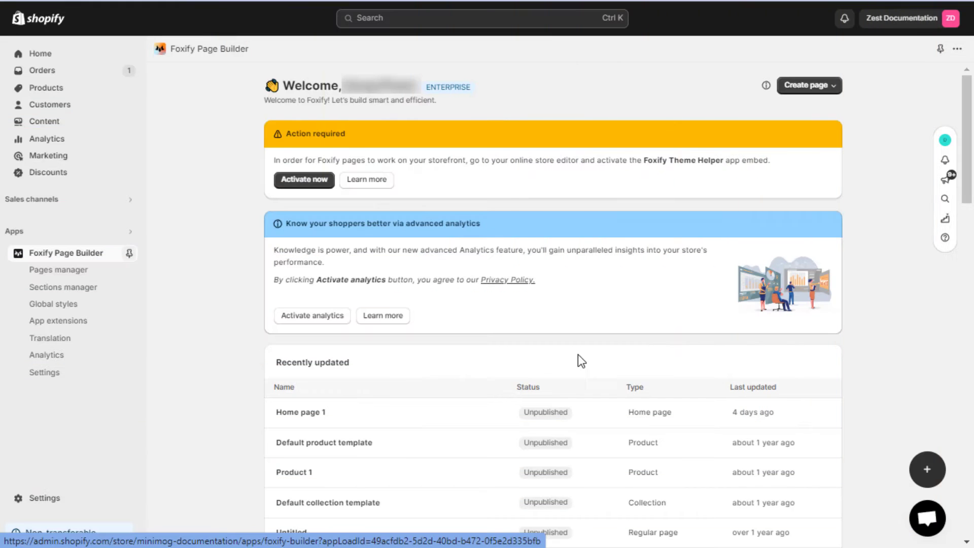
# Create a regular page 'Header and Footer' from the Chips template with Foxify layout.
pyautogui.click(808, 89)
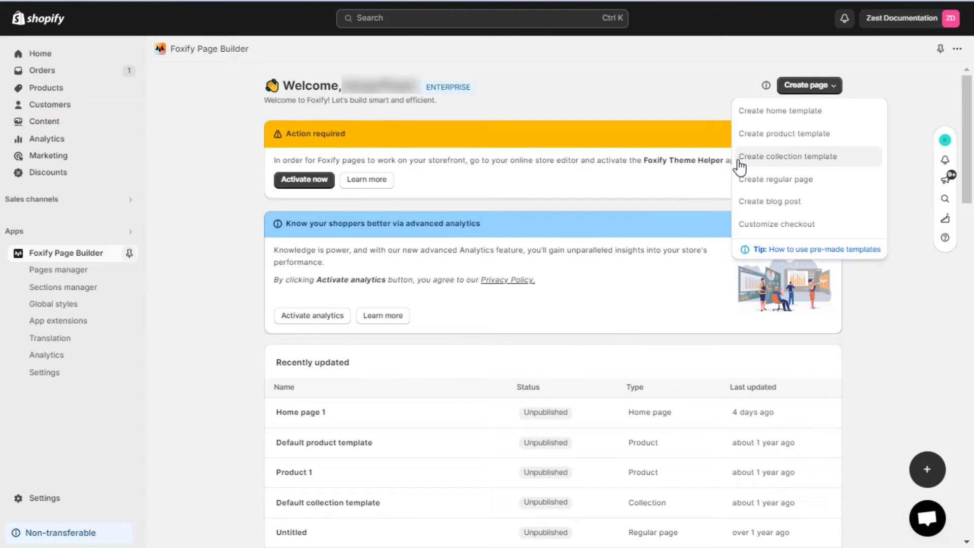
pyautogui.click(771, 180)
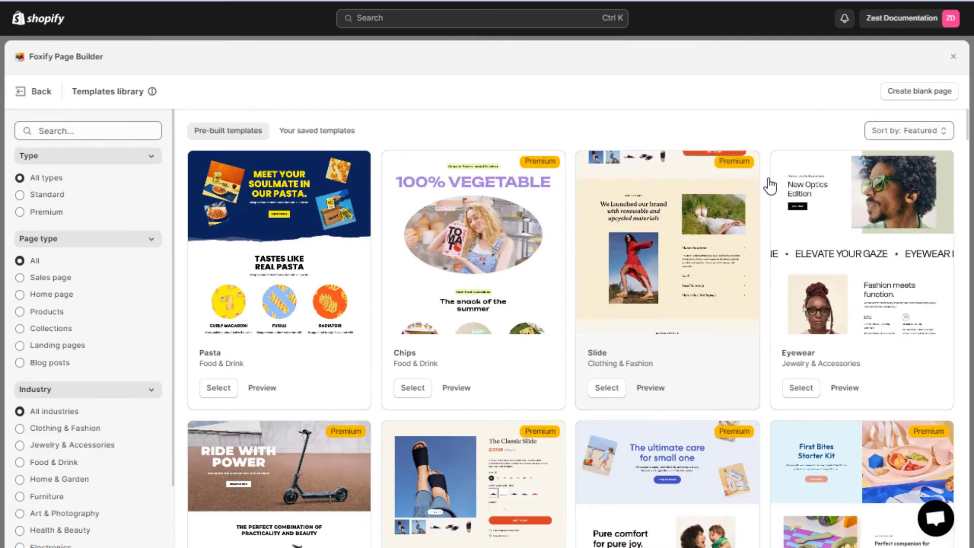
pyautogui.click(413, 388)
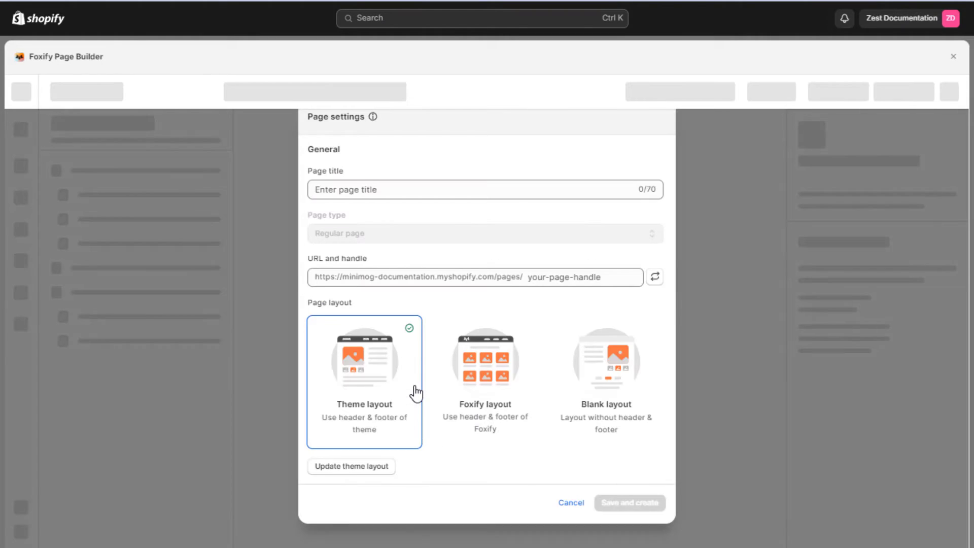
pyautogui.click(439, 190)
pyautogui.write('Header and Footer')
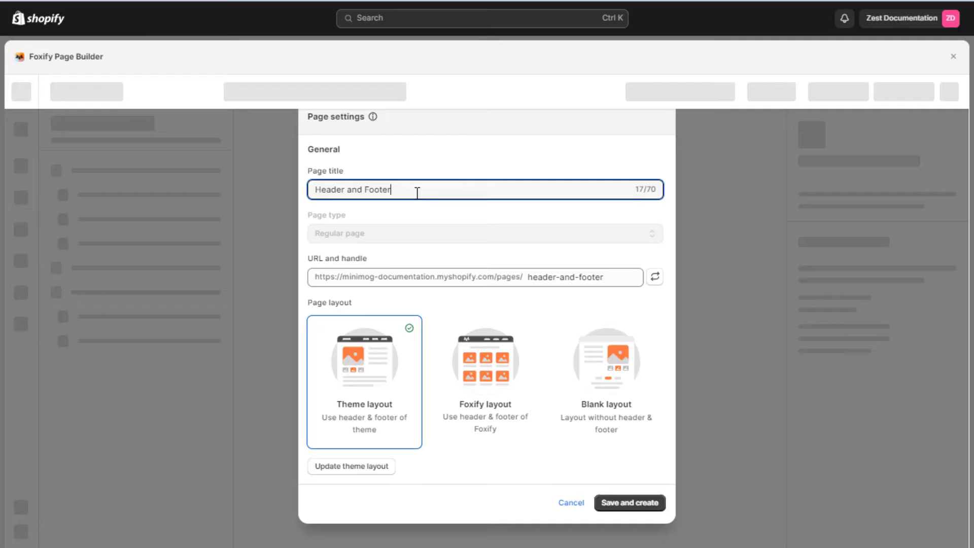
pyautogui.click(502, 392)
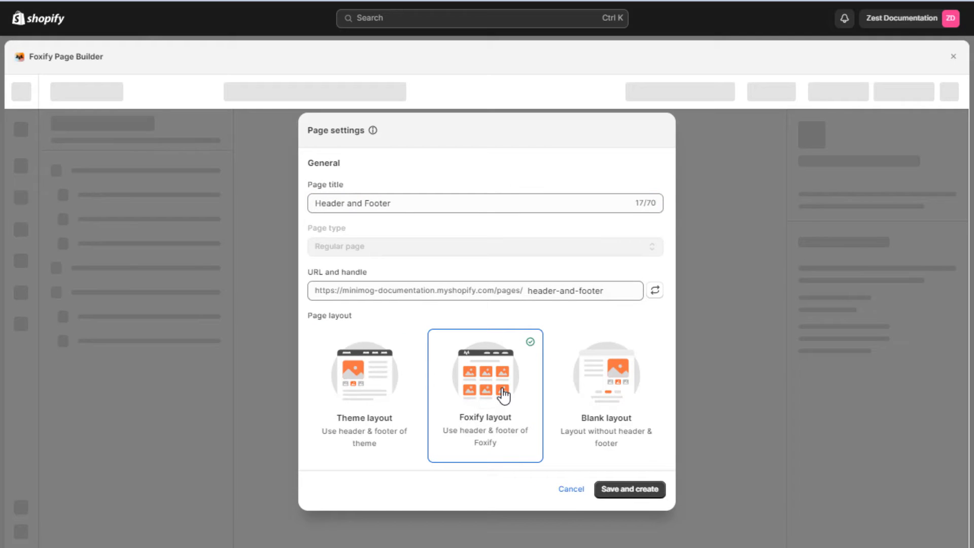
pyautogui.click(651, 490)
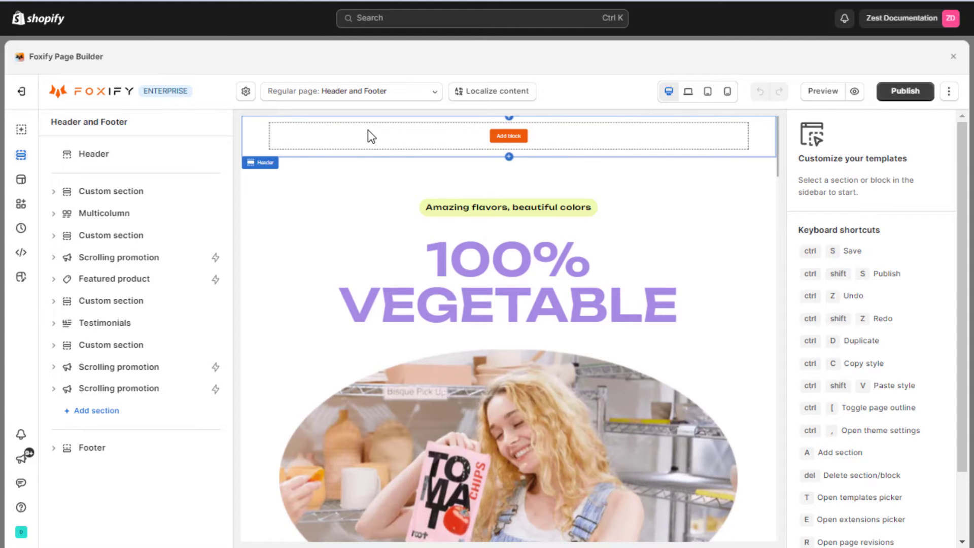
# Scroll down to the footer and select Footer in the page outline.
pyautogui.scroll(-5, 363, 230)
pyautogui.scroll(-15, 363, 226)
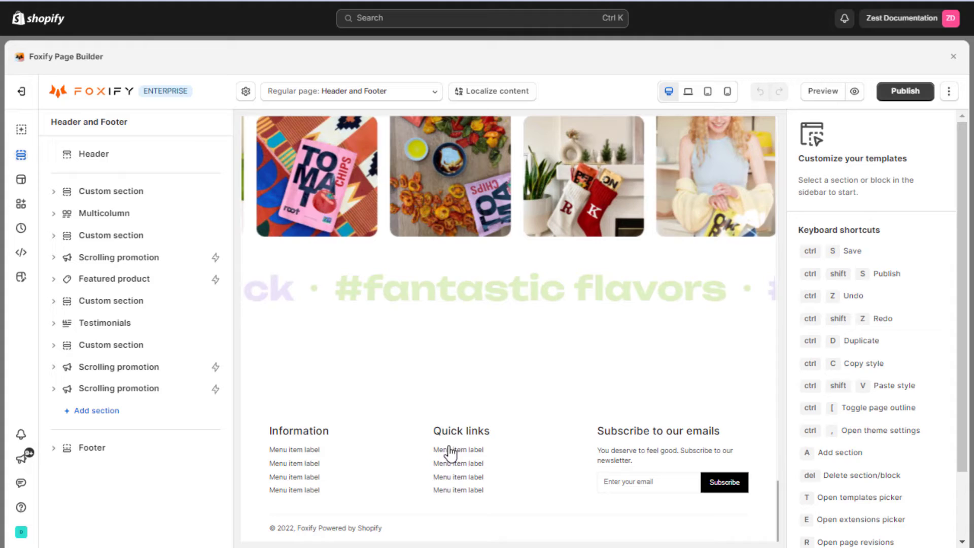
pyautogui.click(92, 449)
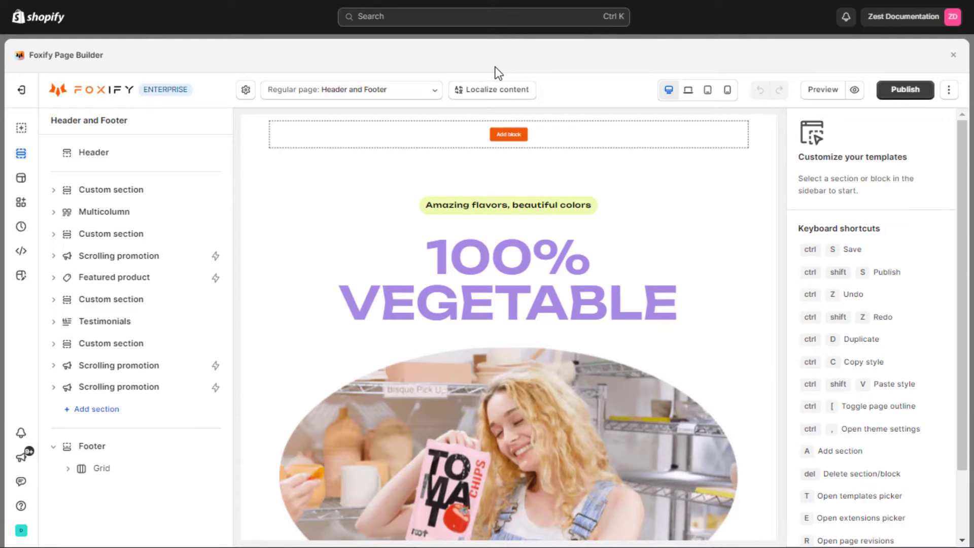
pyautogui.click(131, 161)
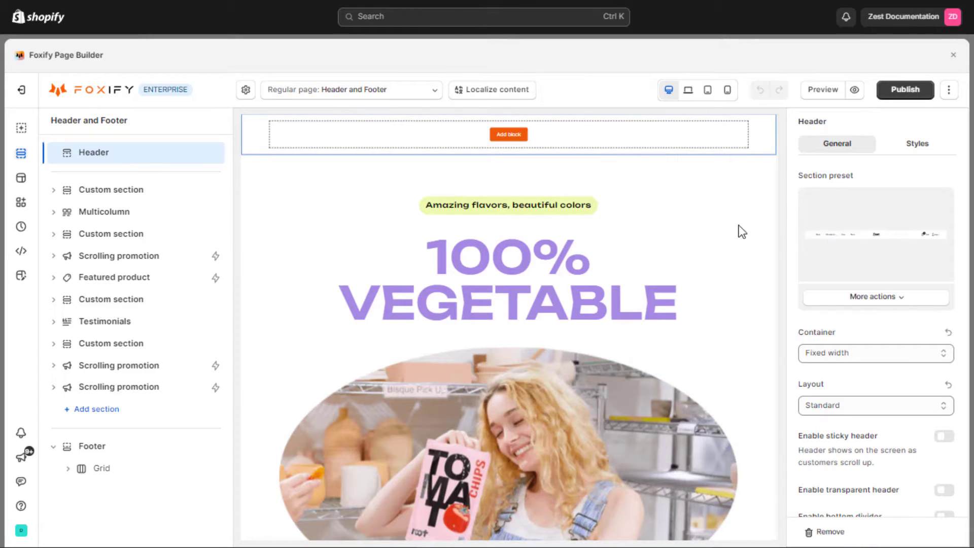
pyautogui.click(896, 238)
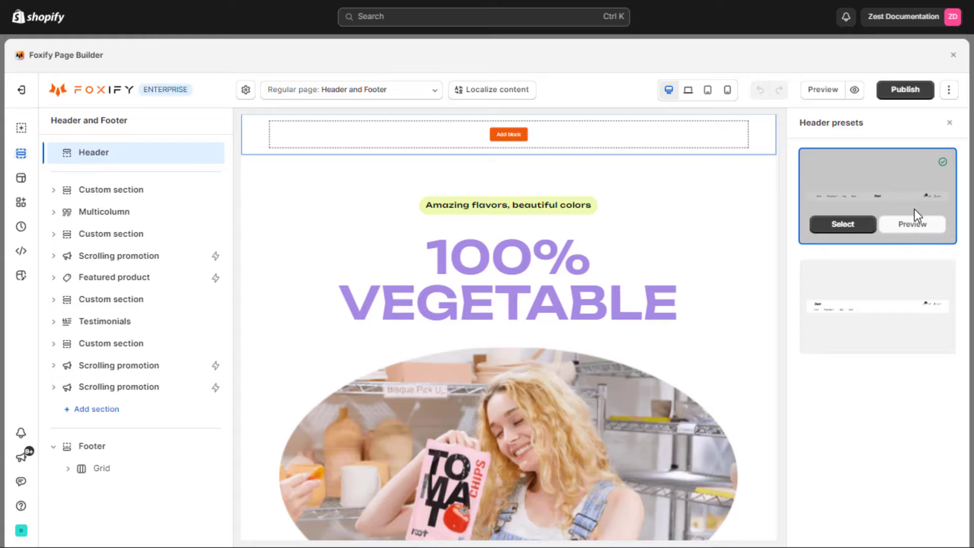
pyautogui.click(904, 231)
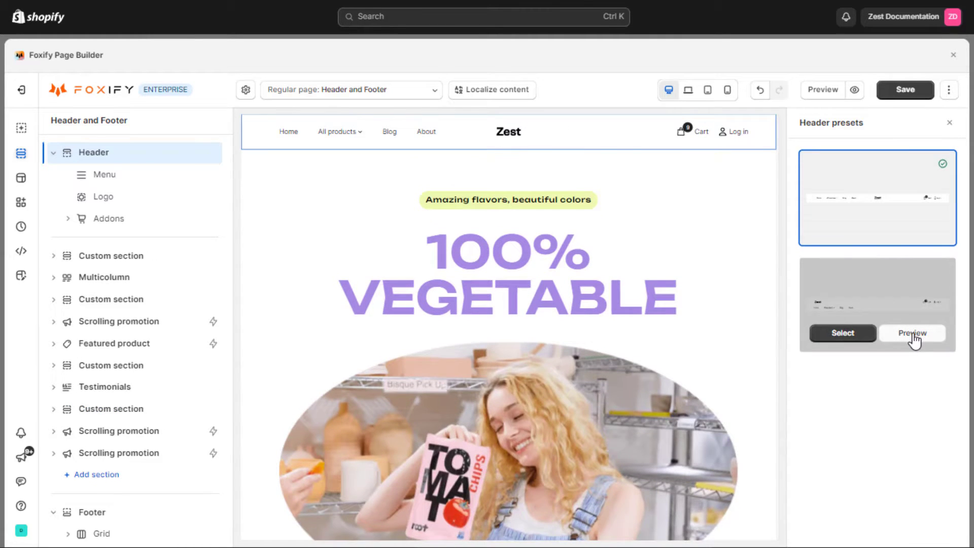
pyautogui.click(912, 335)
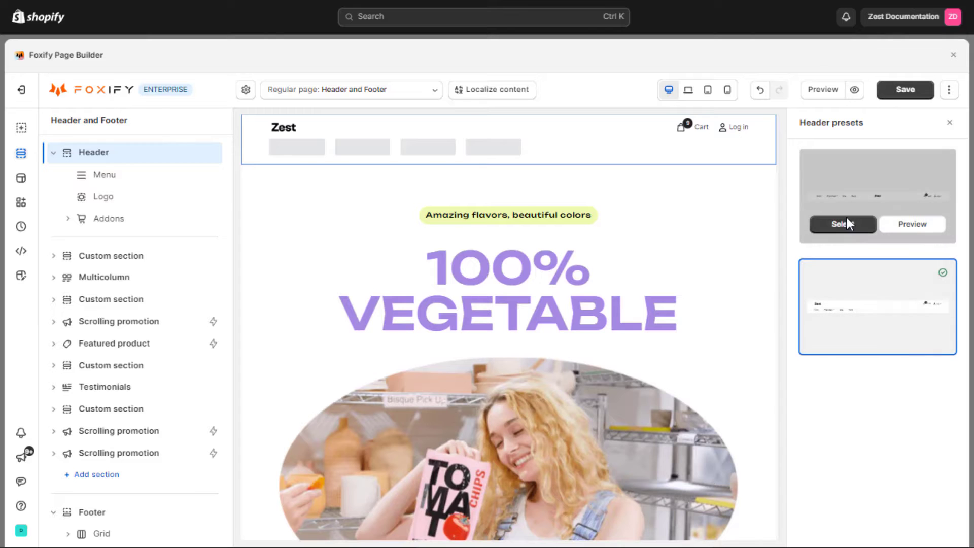
pyautogui.click(843, 226)
pyautogui.click(622, 353)
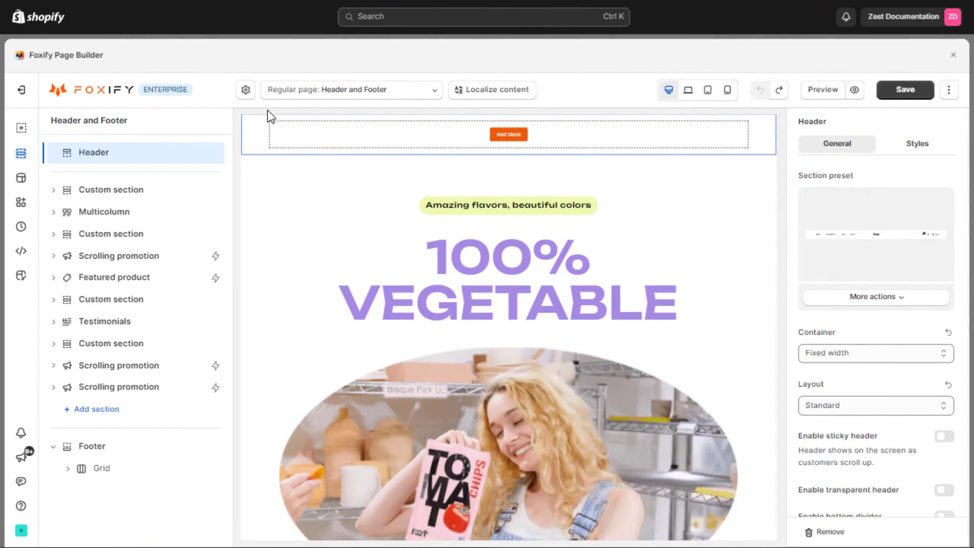
# Add Logo, Menu and Addons blocks to the header.
pyautogui.moveTo(174, 164)
pyautogui.click(216, 154)
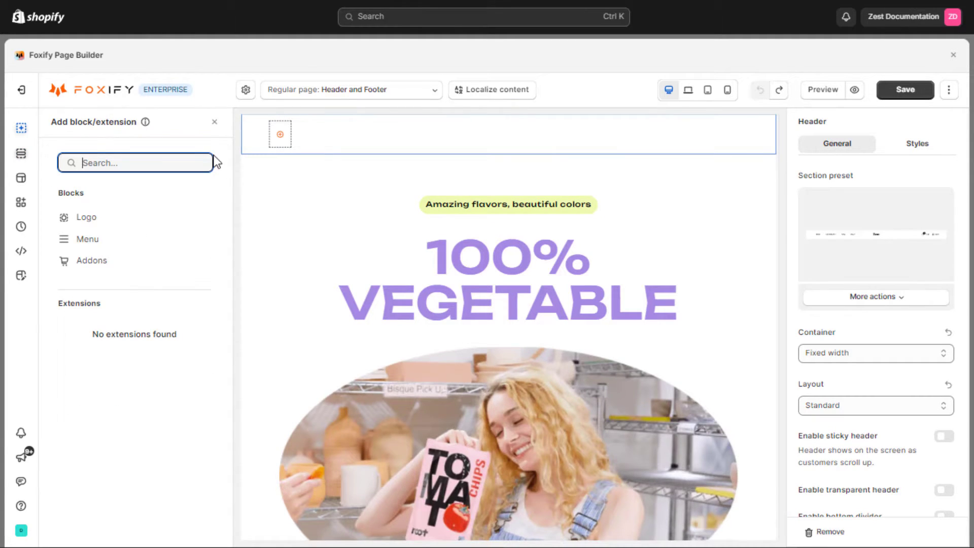
pyautogui.click(116, 218)
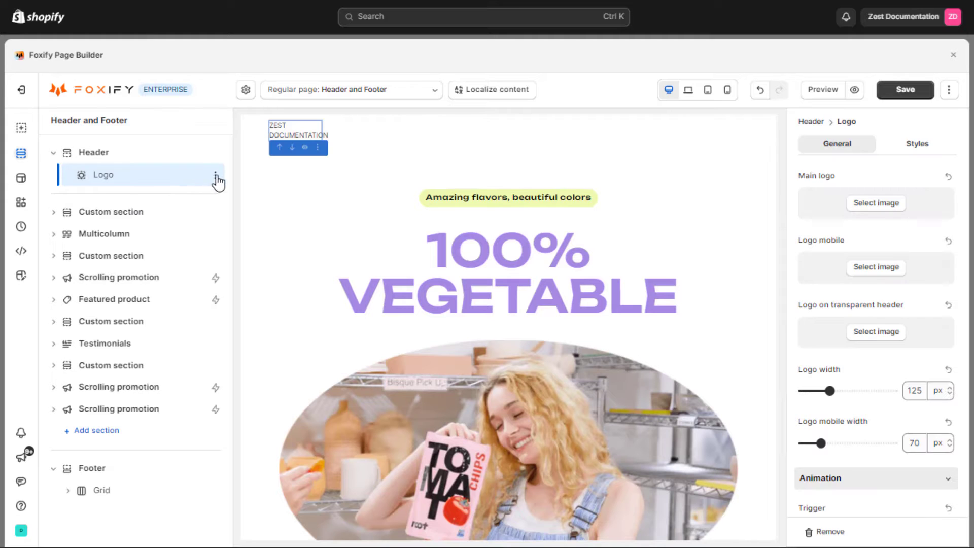
pyautogui.click(219, 160)
pyautogui.click(90, 242)
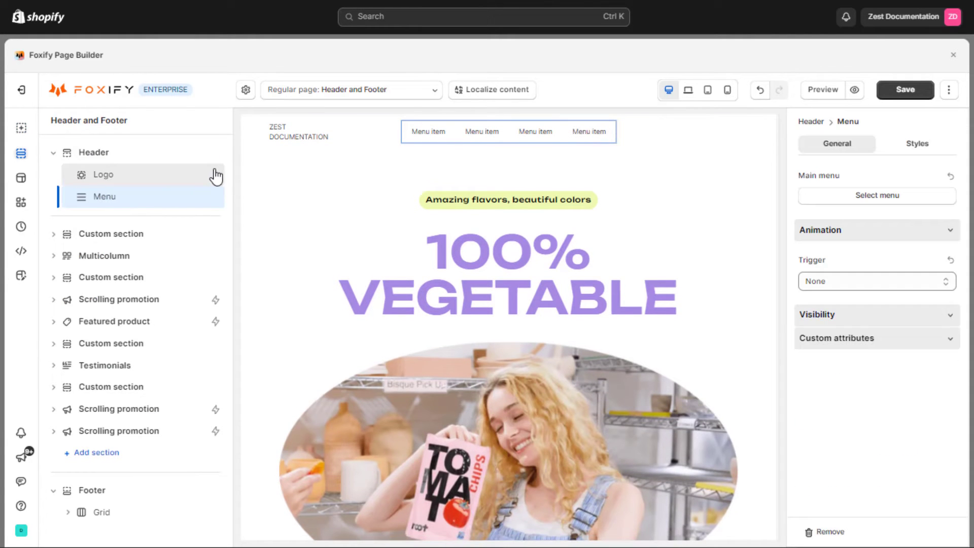
pyautogui.click(219, 160)
pyautogui.click(99, 261)
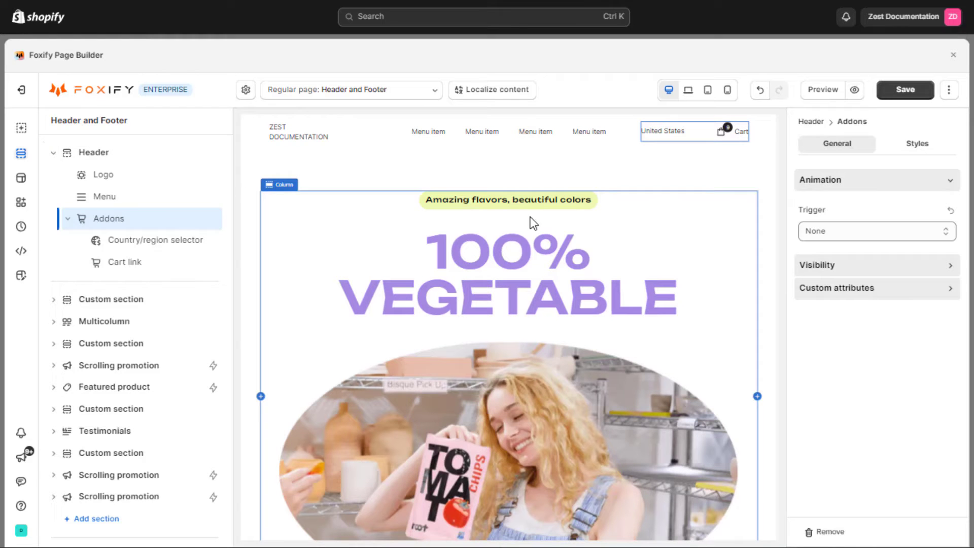
# Apply the first header section preset, confirming the override.
pyautogui.click(111, 156)
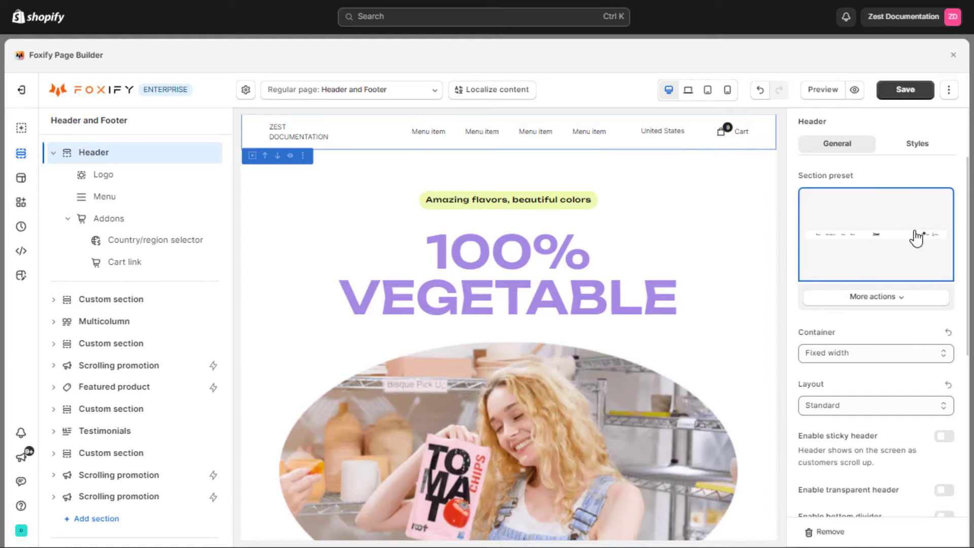
pyautogui.click(915, 238)
pyautogui.click(821, 227)
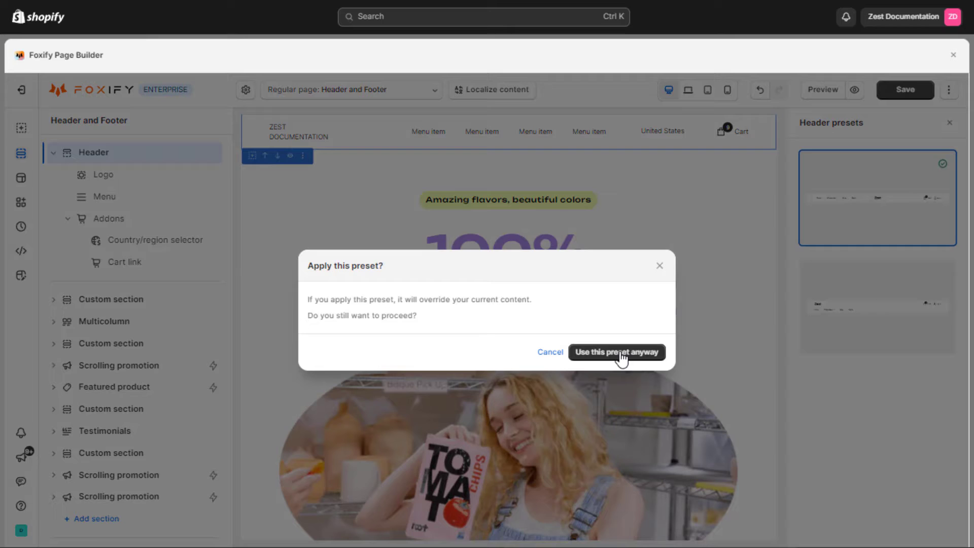
pyautogui.click(625, 351)
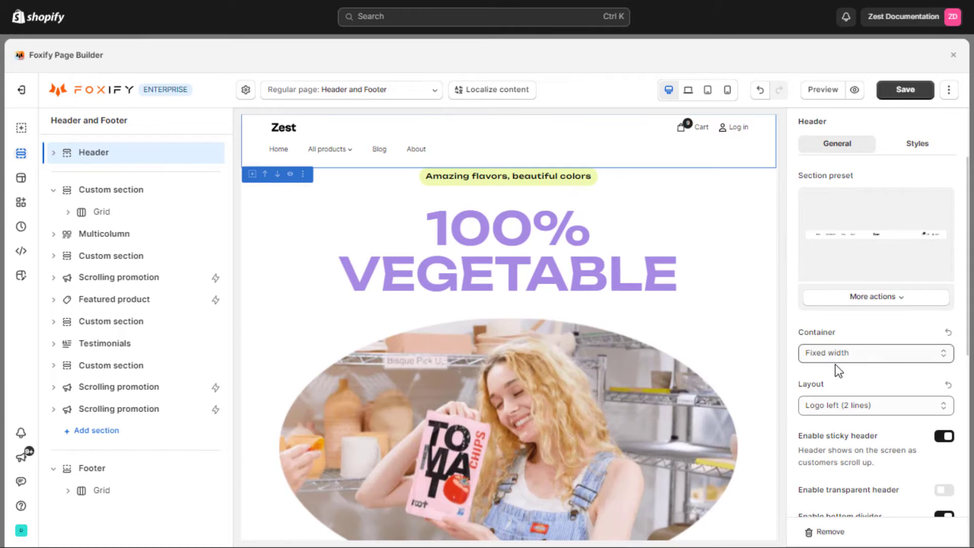
# Try Fixed, Full, Narrow and Extended header widths, settling on Custom width at 1200 px.
pyautogui.click(812, 352)
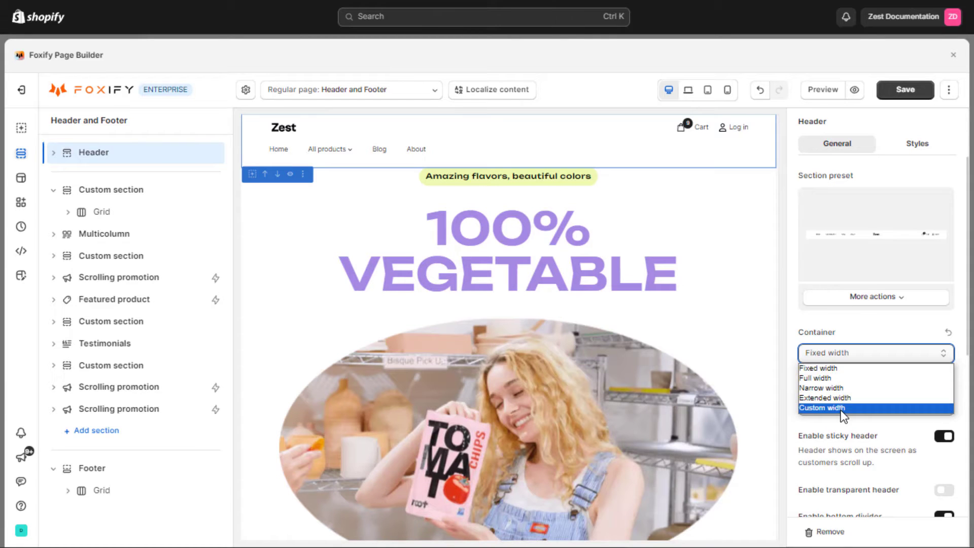
pyautogui.click(829, 370)
pyautogui.click(837, 351)
pyautogui.click(826, 379)
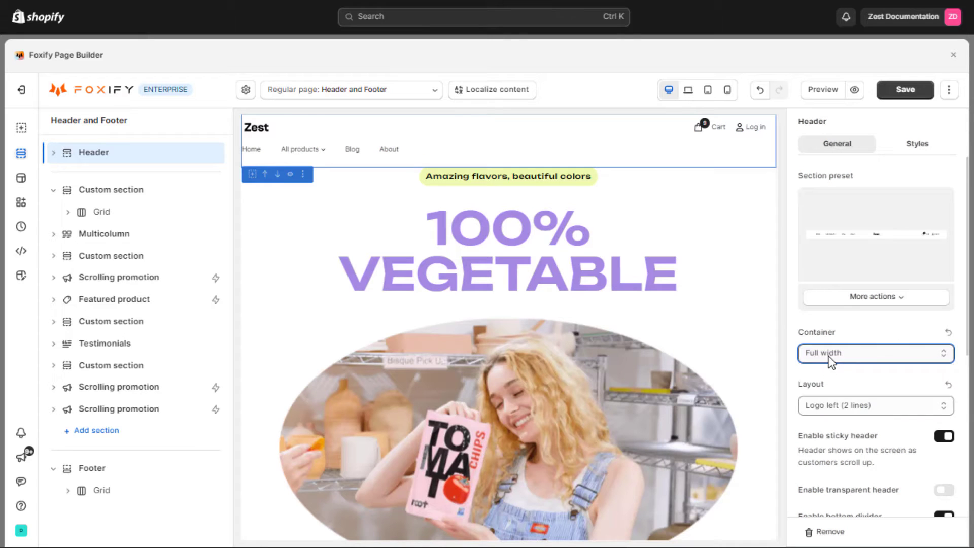
pyautogui.click(830, 358)
pyautogui.press('Escape')
pyautogui.press('Down')
pyautogui.click(833, 355)
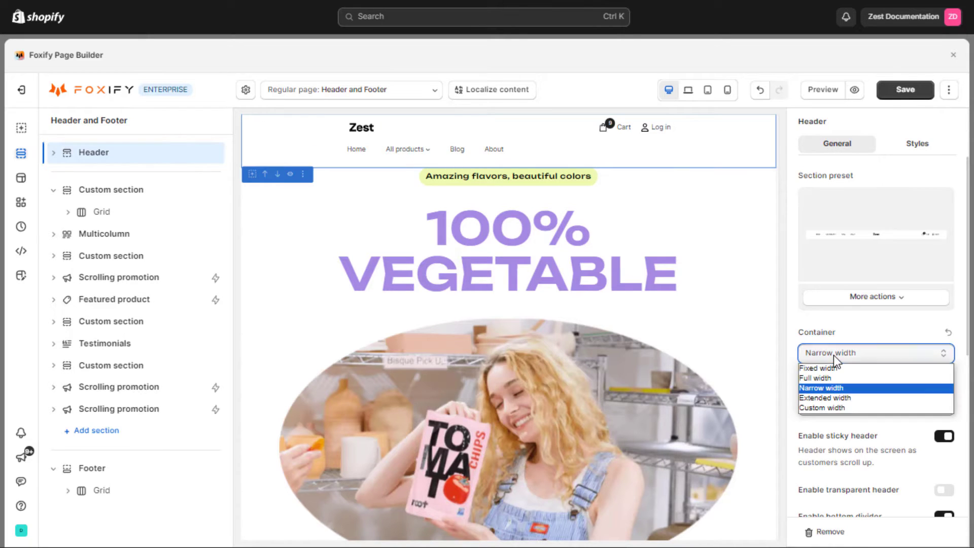
pyautogui.click(828, 397)
pyautogui.click(831, 358)
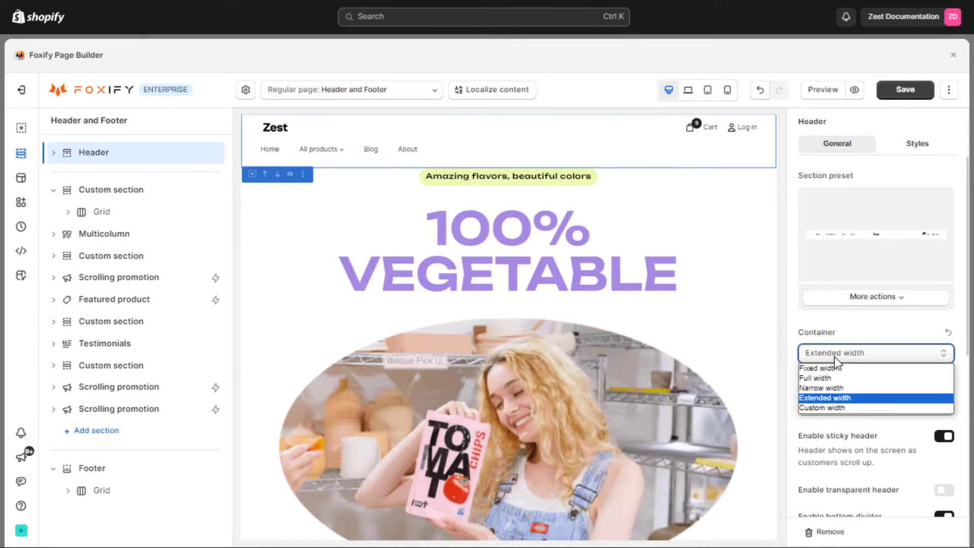
pyautogui.click(841, 406)
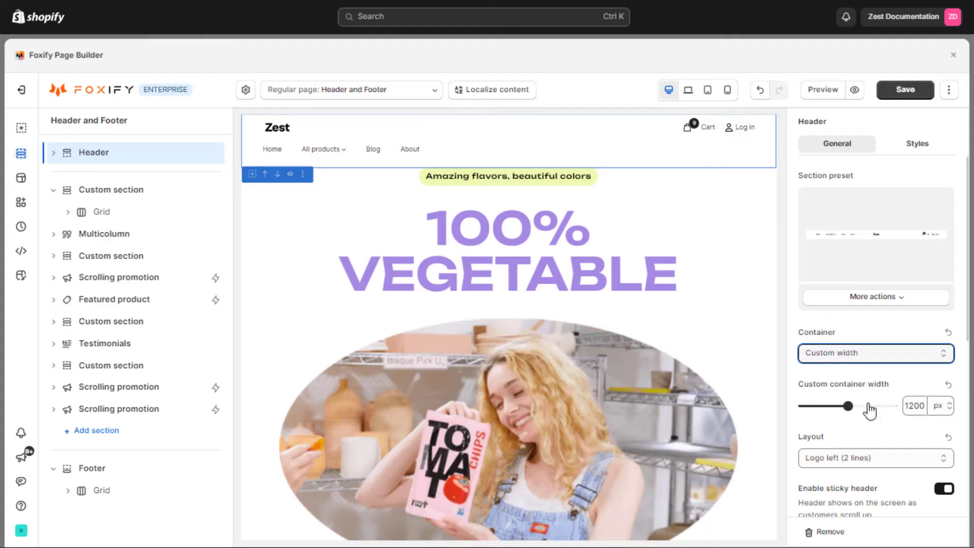
pyautogui.scroll(-3, 883, 411)
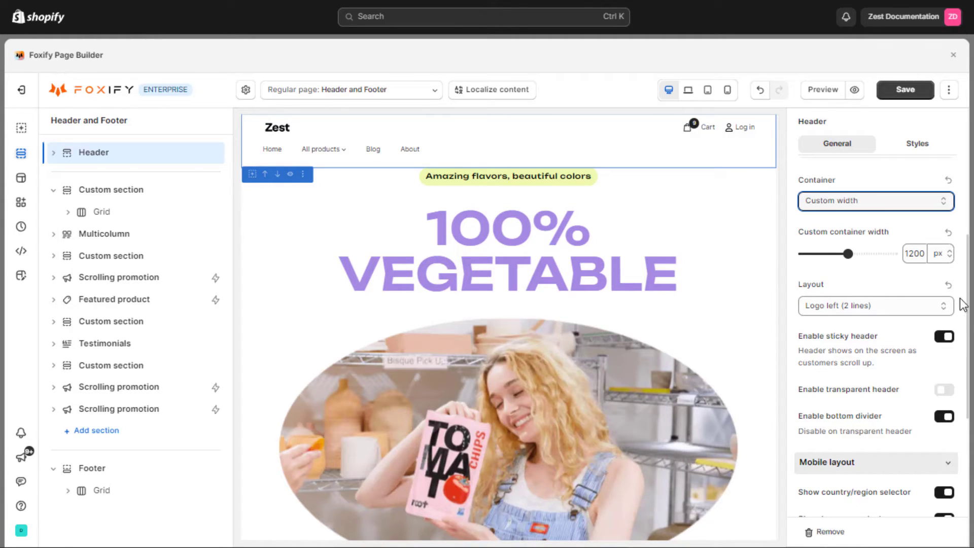
# Try the Standard header layout, then return to Logo left (2 lines).
pyautogui.click(896, 306)
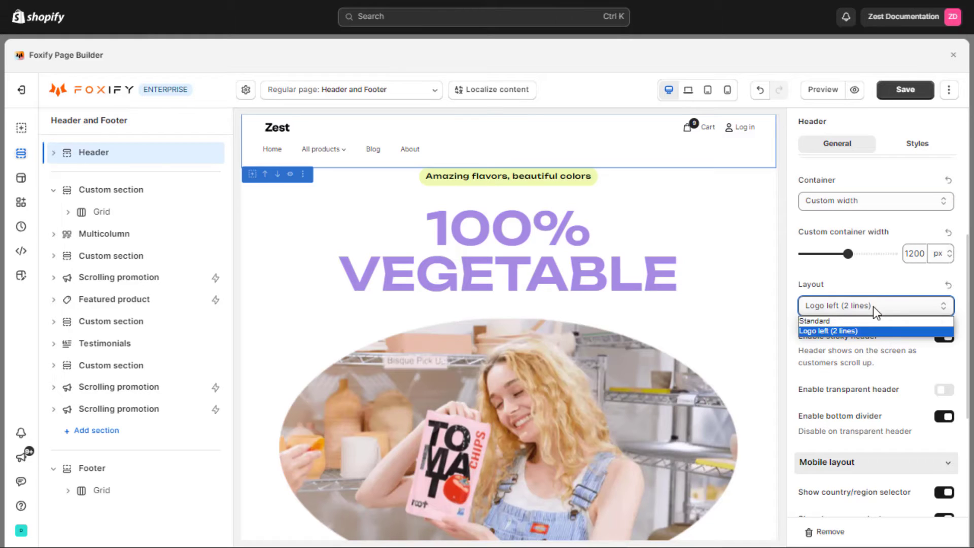
pyautogui.click(835, 321)
pyautogui.click(832, 306)
pyautogui.click(829, 330)
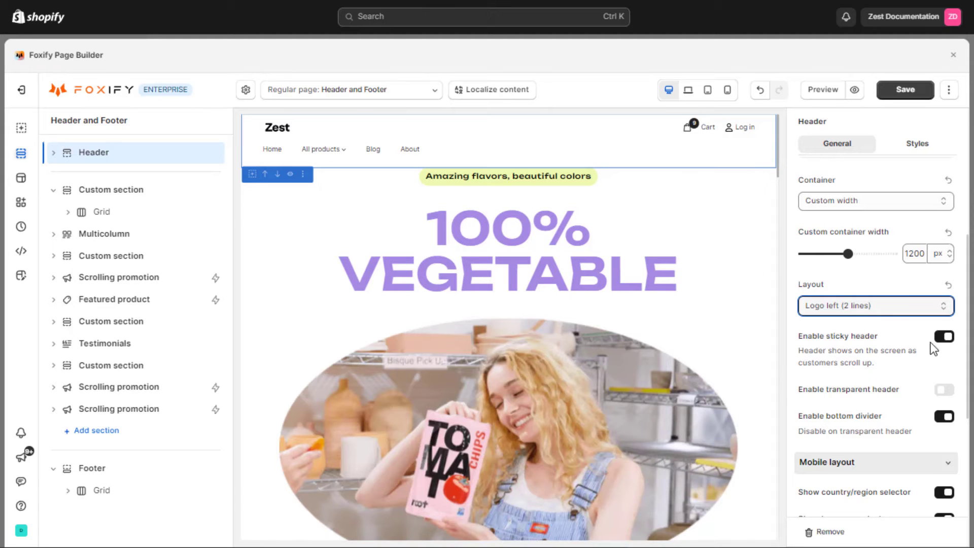
# Toggle sticky and transparent header, ending with sticky on and transparent off.
pyautogui.scroll(-5, 464, 267)
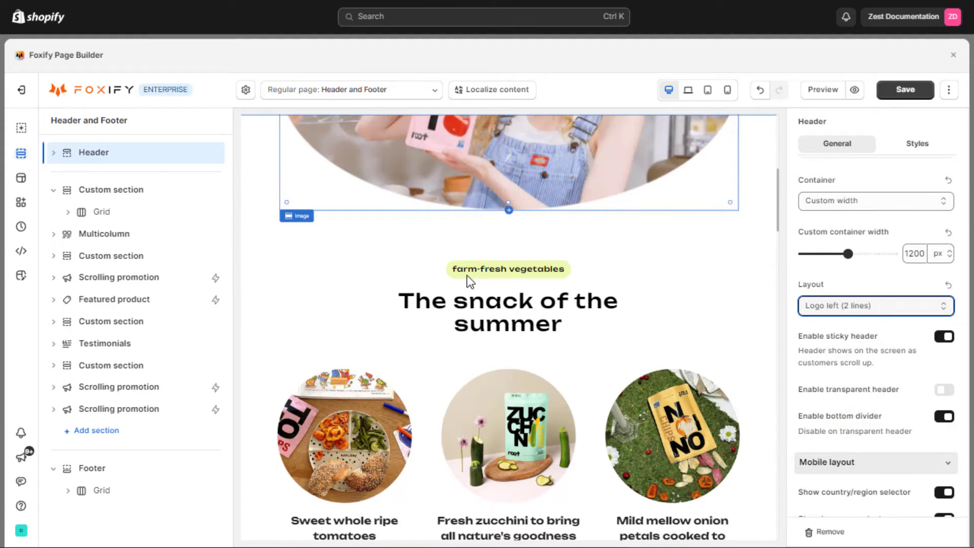
pyautogui.scroll(5, 469, 276)
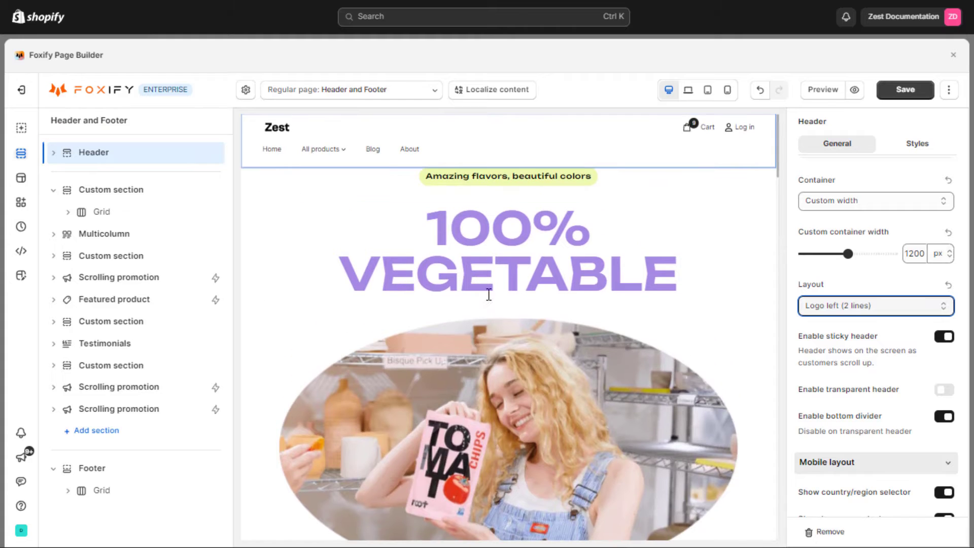
pyautogui.click(944, 336)
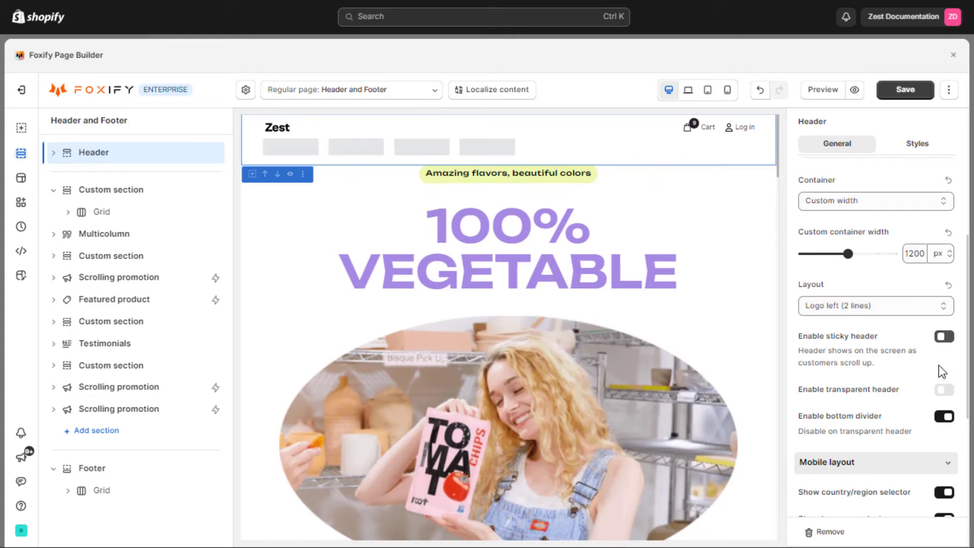
pyautogui.click(943, 390)
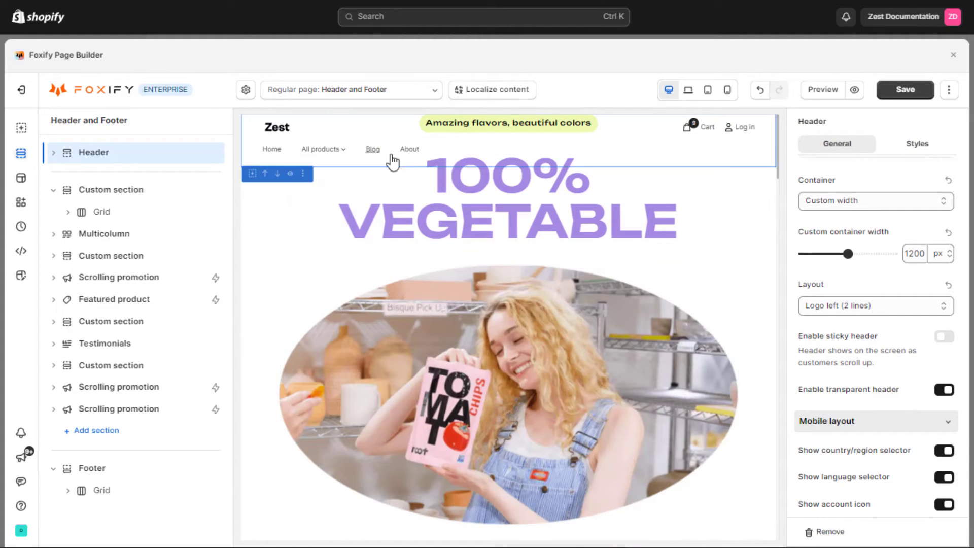
pyautogui.click(944, 336)
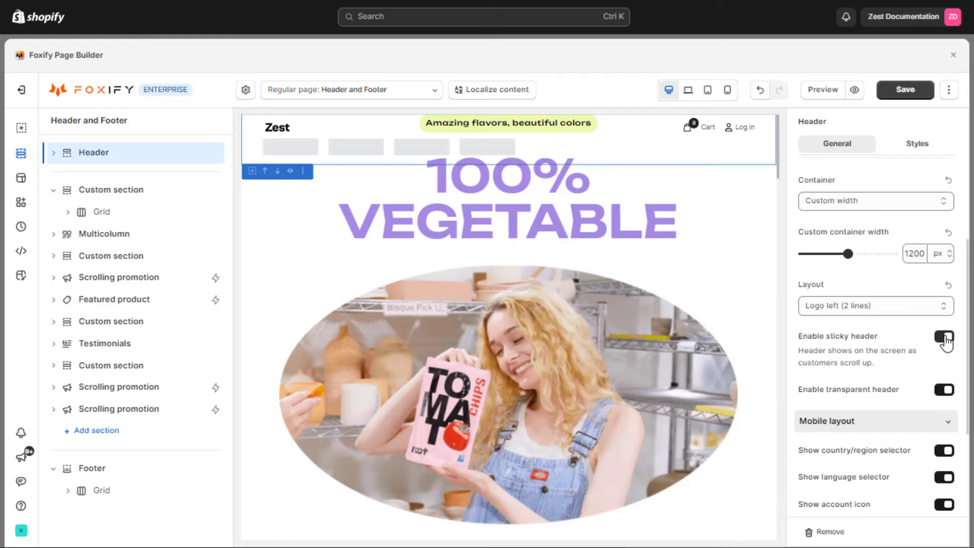
pyautogui.click(944, 390)
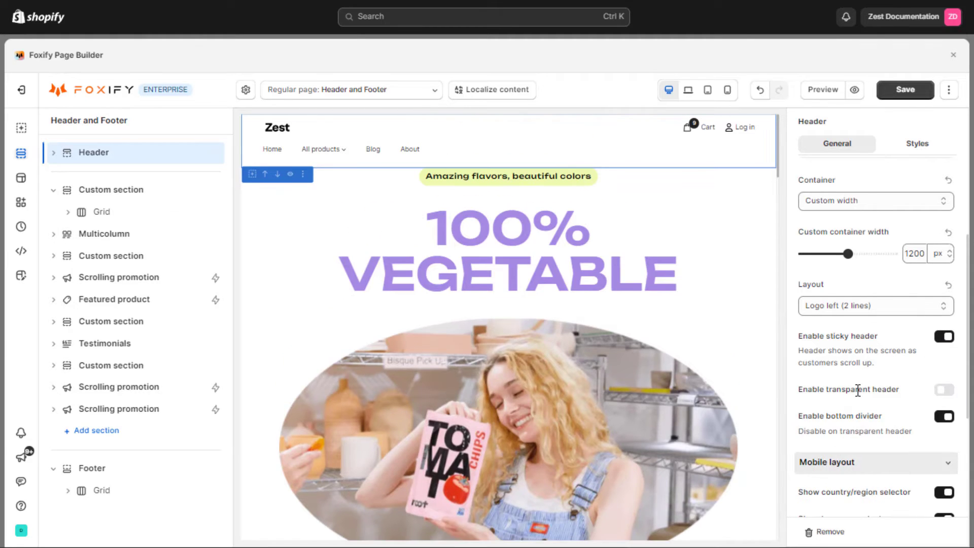
pyautogui.scroll(-4, 920, 423)
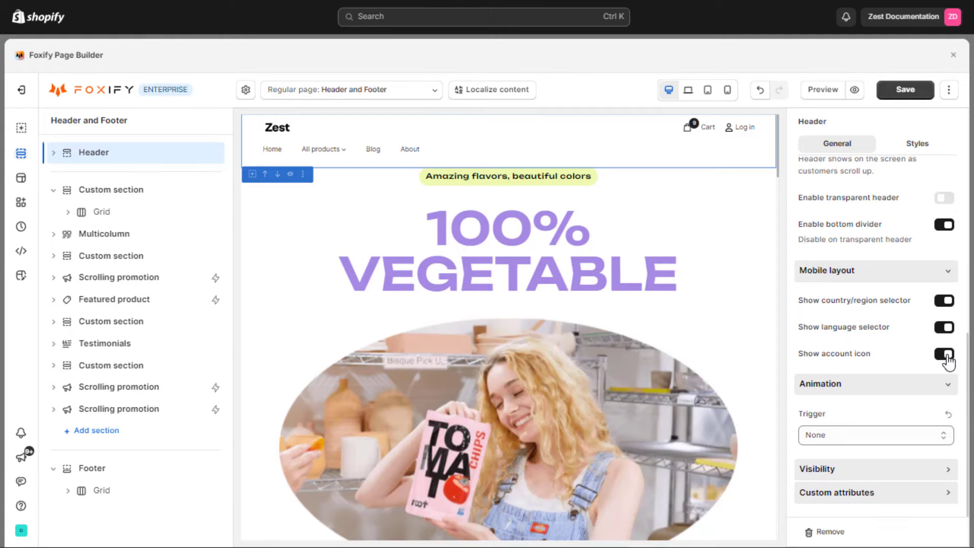
# Preview the page at mobile size, open the navigation drawer, and show the header Menu's style settings.
pyautogui.click(727, 91)
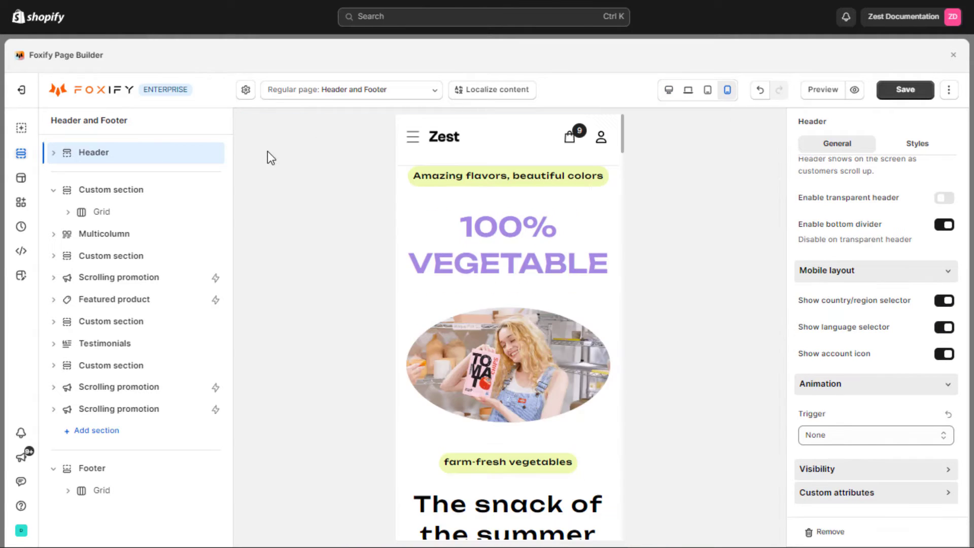
pyautogui.click(411, 136)
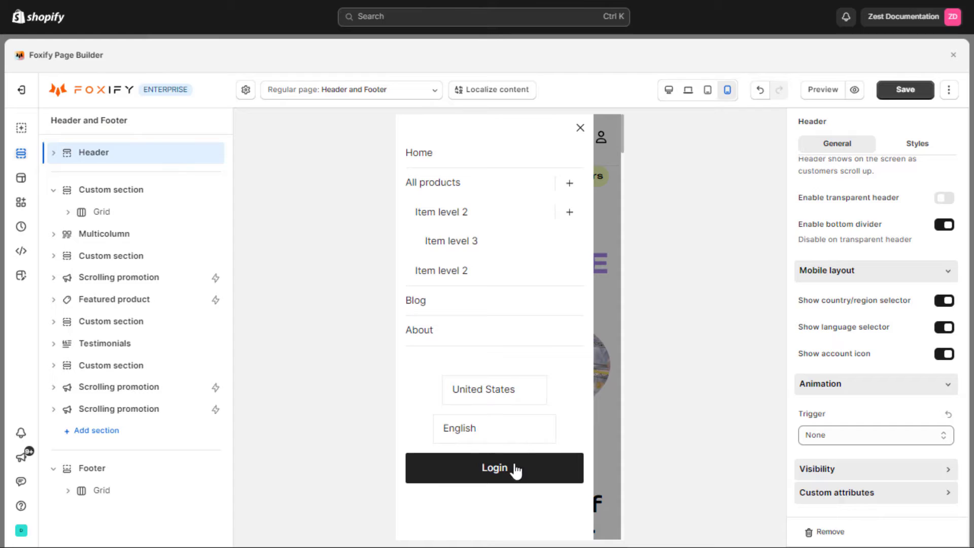
pyautogui.click(580, 126)
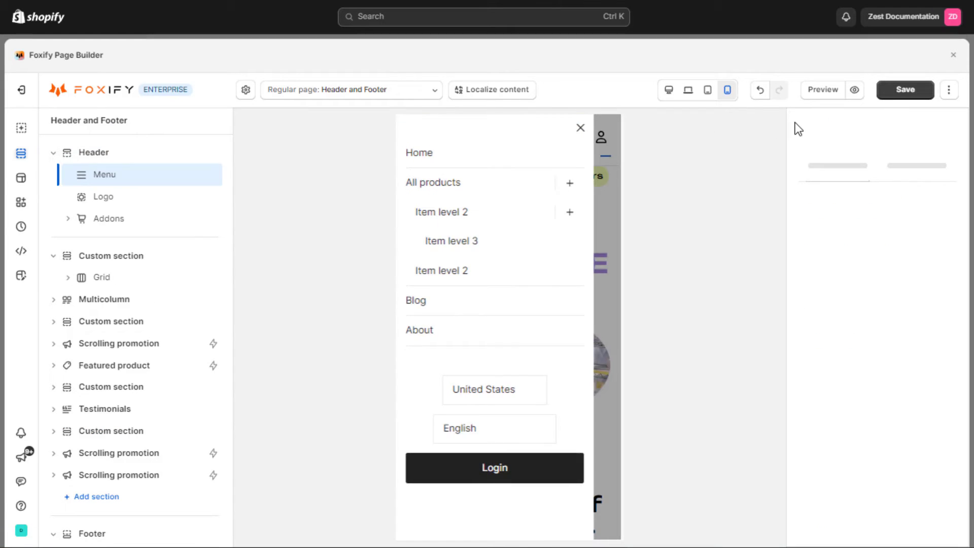
pyautogui.click(918, 143)
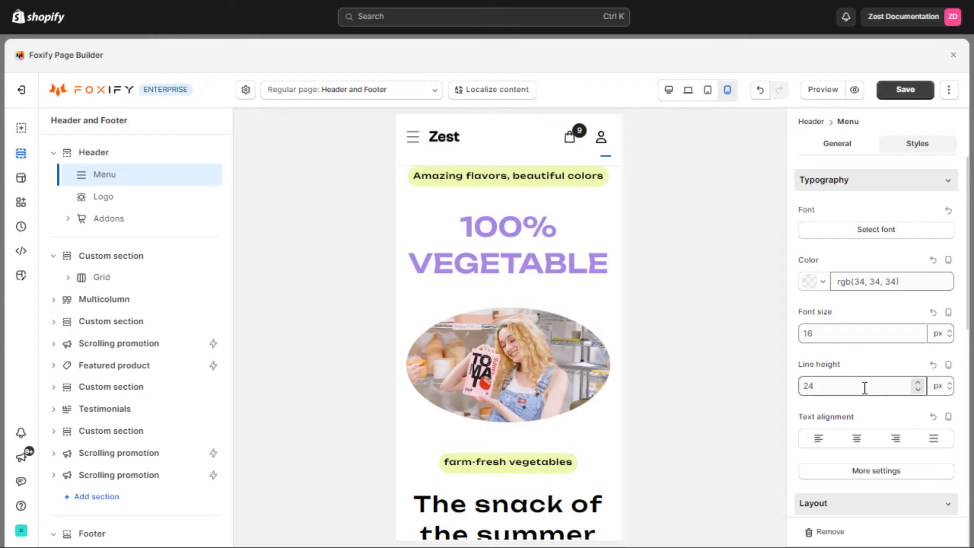
# Expand the Menu's Spacing, Sizing, Backgrounds, Borders and Effects style groups.
pyautogui.scroll(-3, 863, 390)
pyautogui.scroll(-2, 864, 398)
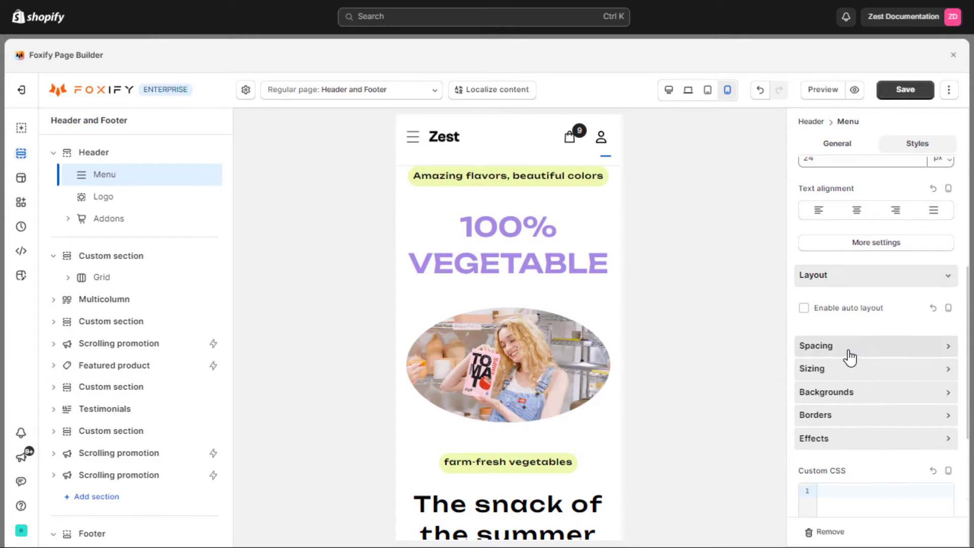
pyautogui.click(848, 353)
pyautogui.scroll(-5, 850, 357)
pyautogui.click(852, 307)
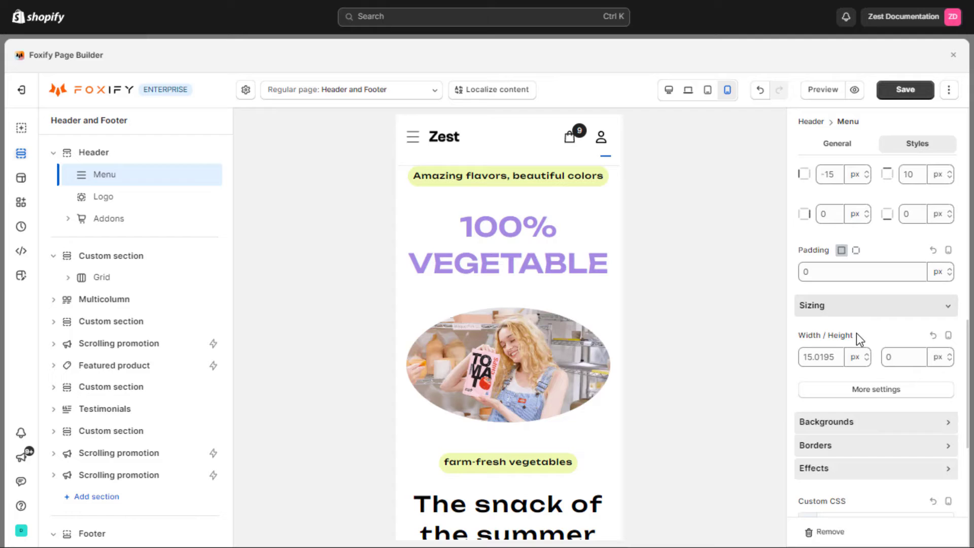
pyautogui.scroll(-2, 856, 335)
pyautogui.click(856, 349)
pyautogui.scroll(-3, 852, 355)
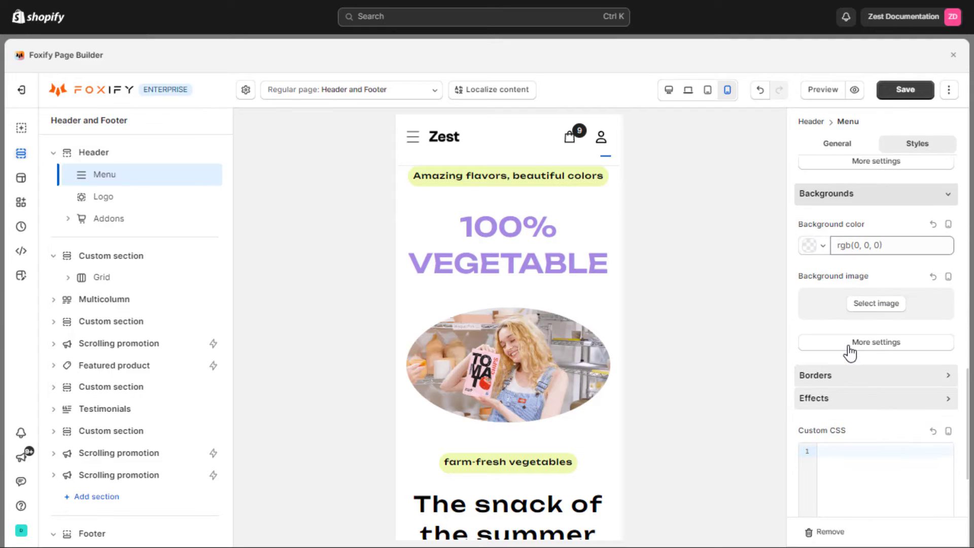
pyautogui.click(852, 375)
pyautogui.scroll(-5, 849, 355)
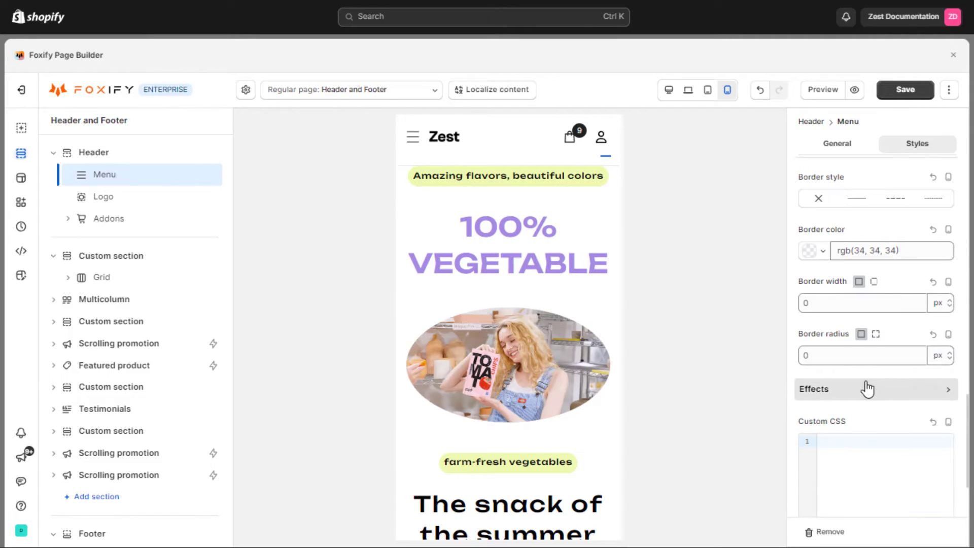
pyautogui.click(865, 387)
pyautogui.scroll(-3, 866, 373)
pyautogui.scroll(10, 865, 245)
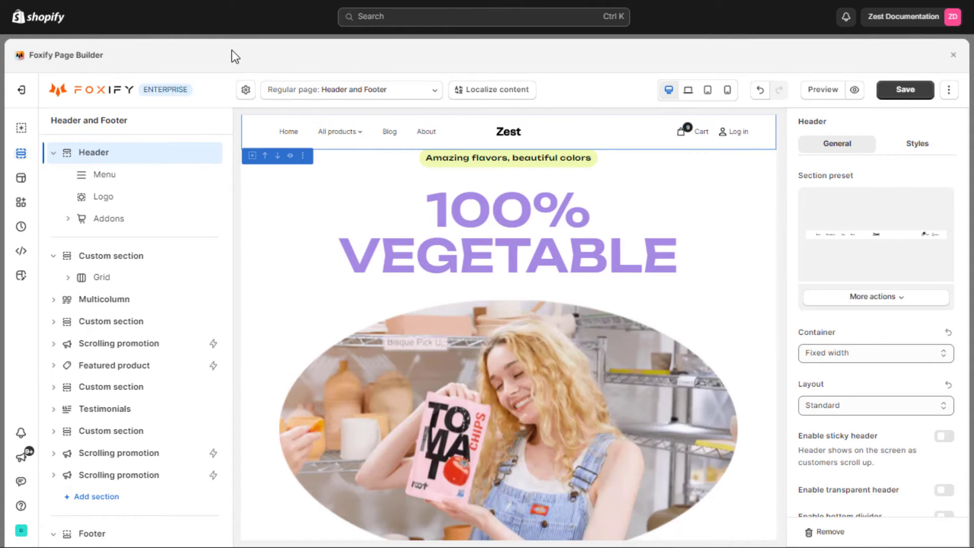
# Select the Zest logo and set its width to 90 px and mobile width to 70 px.
pyautogui.click(125, 204)
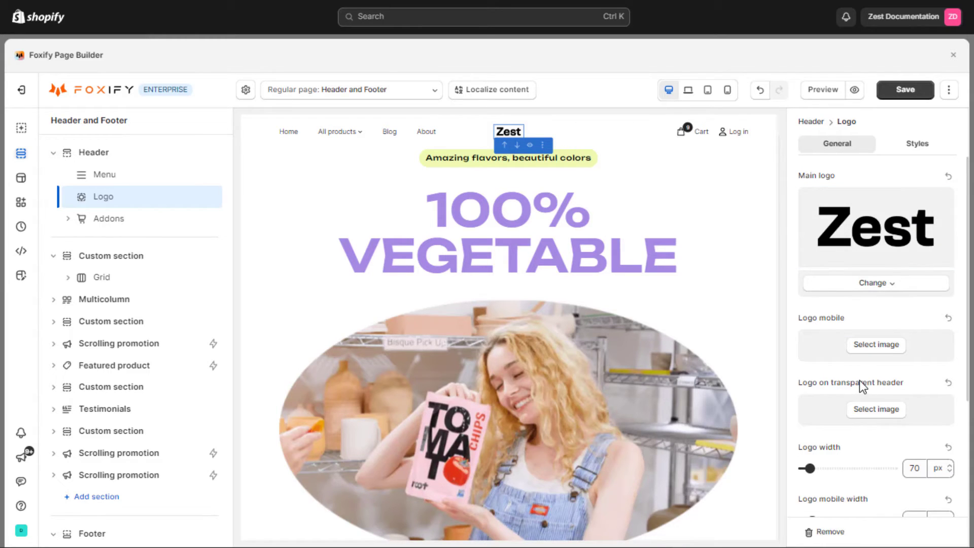
pyautogui.scroll(-3, 859, 379)
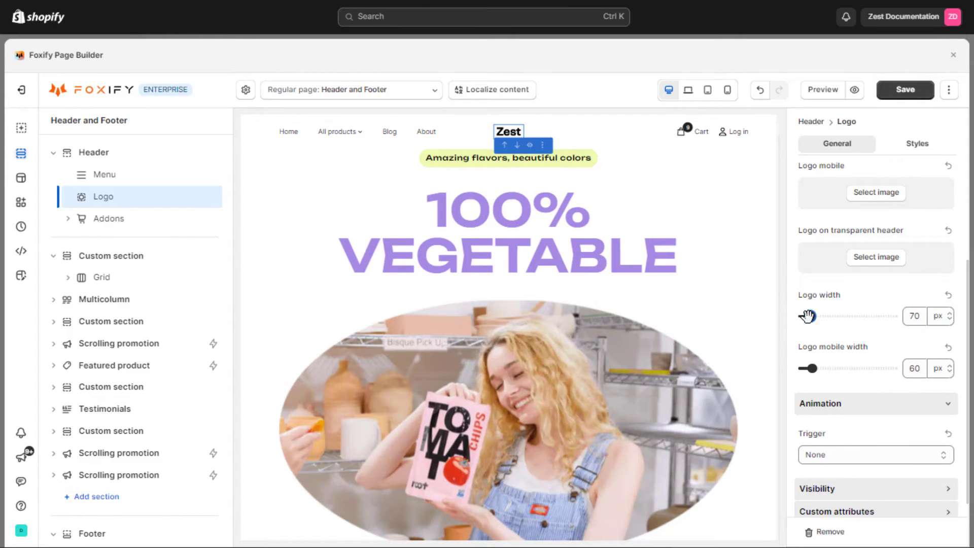
pyautogui.moveTo(807, 315)
pyautogui.mouseDown()
pyautogui.moveTo(892, 315)
pyautogui.moveTo(817, 316)
pyautogui.mouseUp()
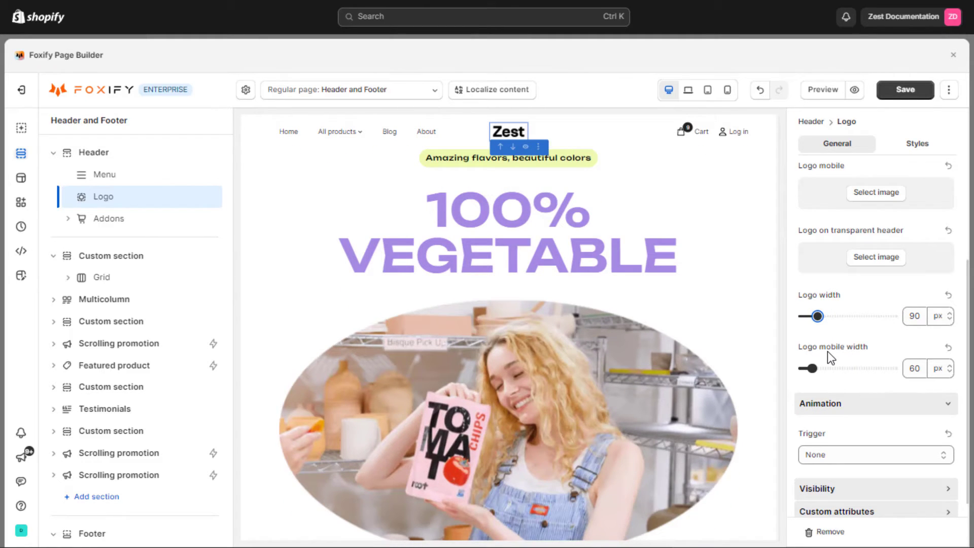
pyautogui.scroll(-1, 827, 351)
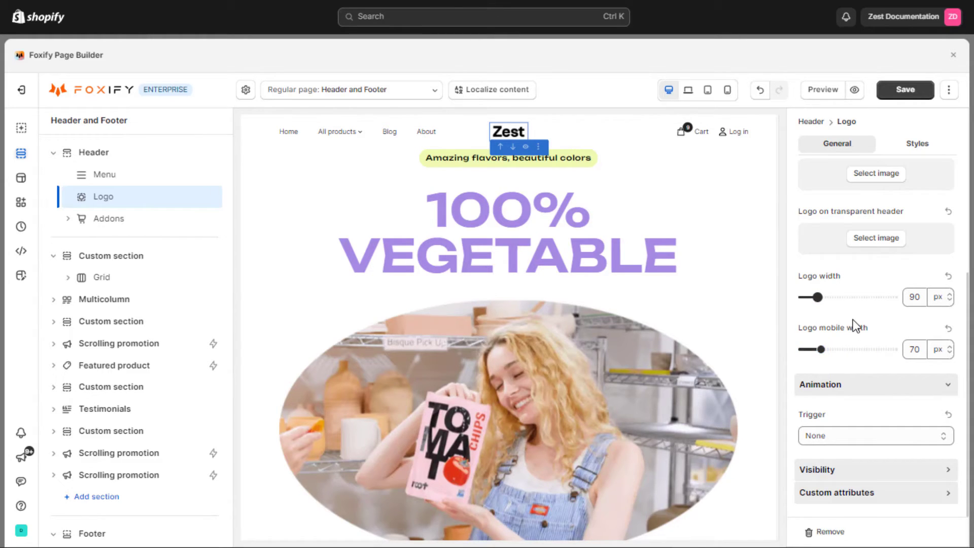
# Swap the header menu for the 'Header and Footer menu' with Home, Shop, Collections and About us.
pyautogui.click(109, 176)
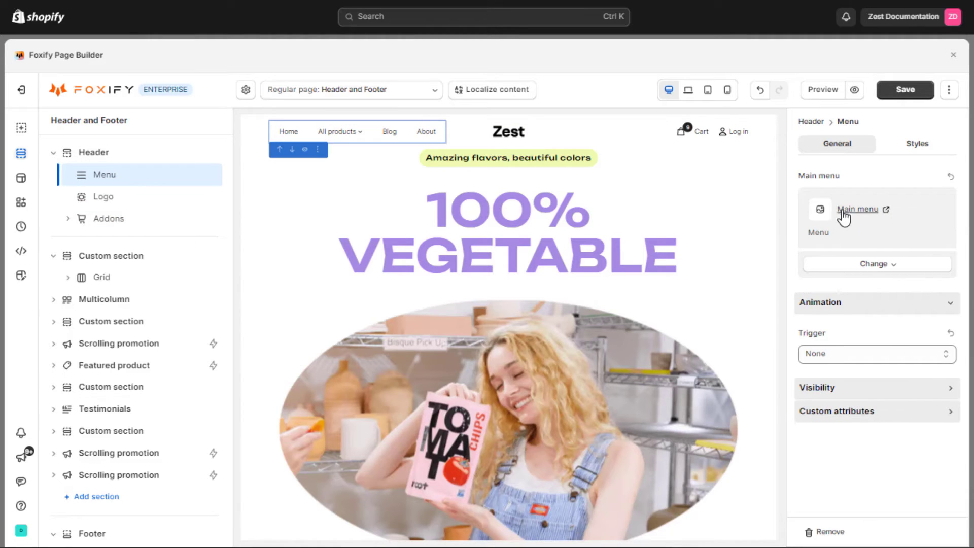
pyautogui.click(857, 259)
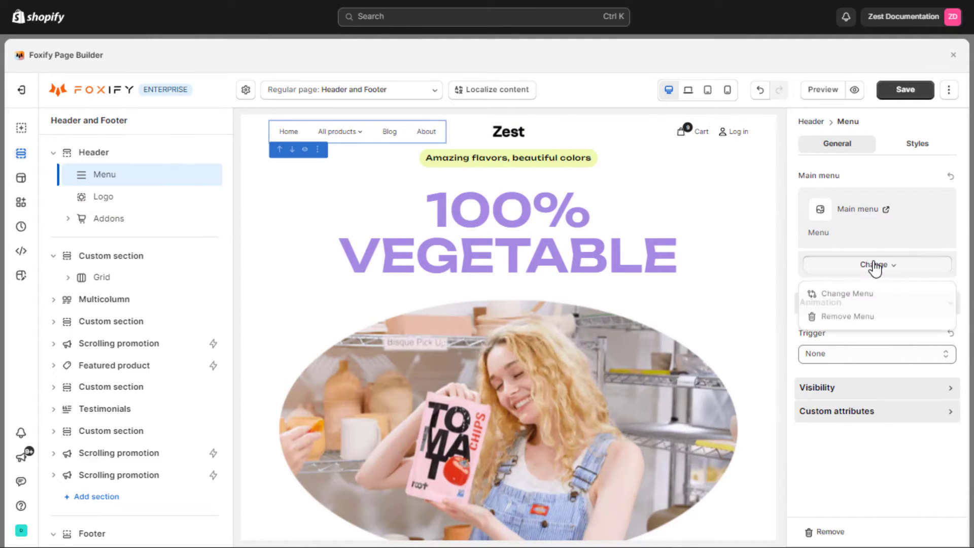
pyautogui.click(857, 296)
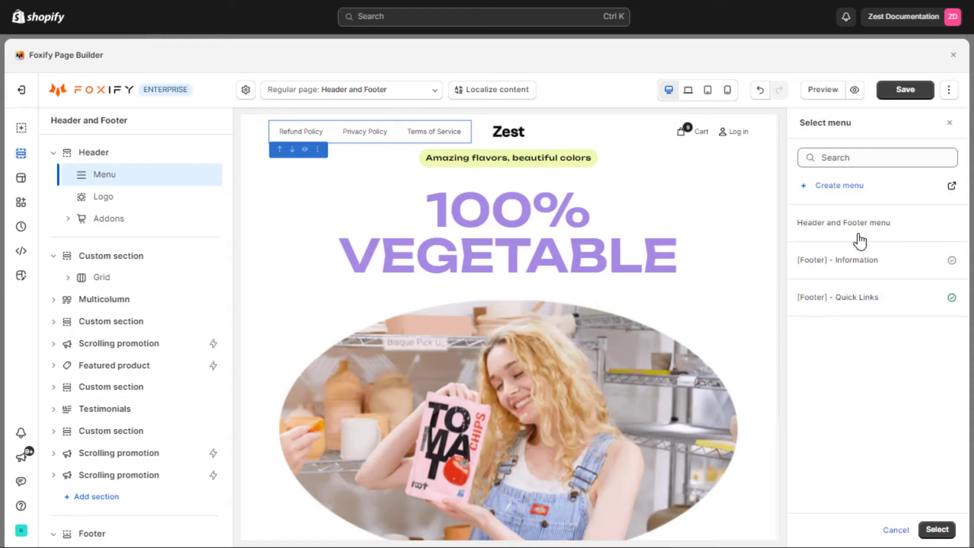
pyautogui.click(936, 530)
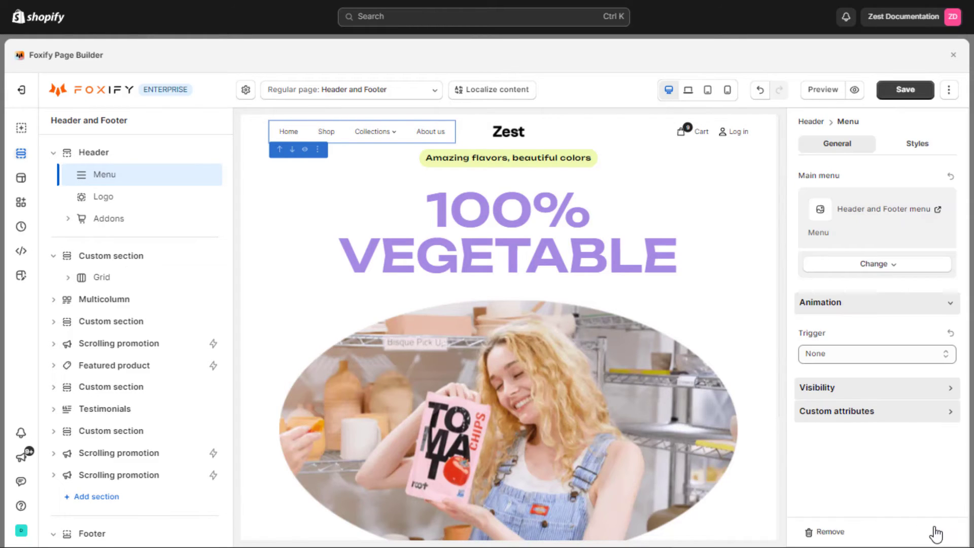
pyautogui.click(136, 225)
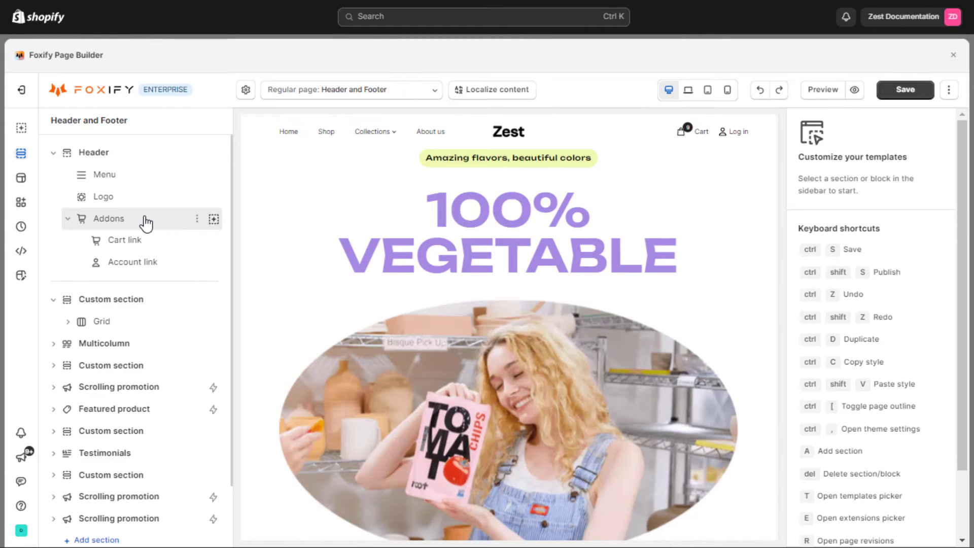
pyautogui.click(125, 264)
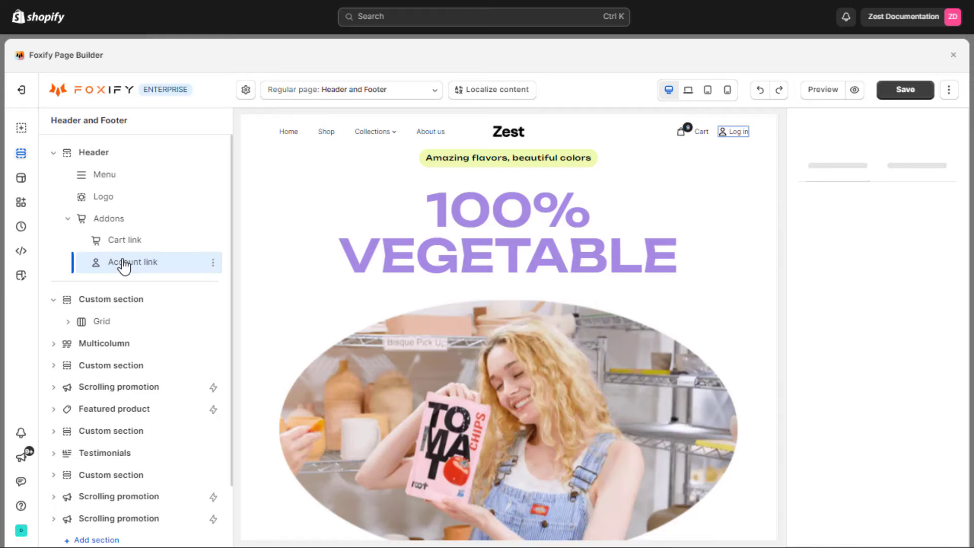
pyautogui.click(124, 241)
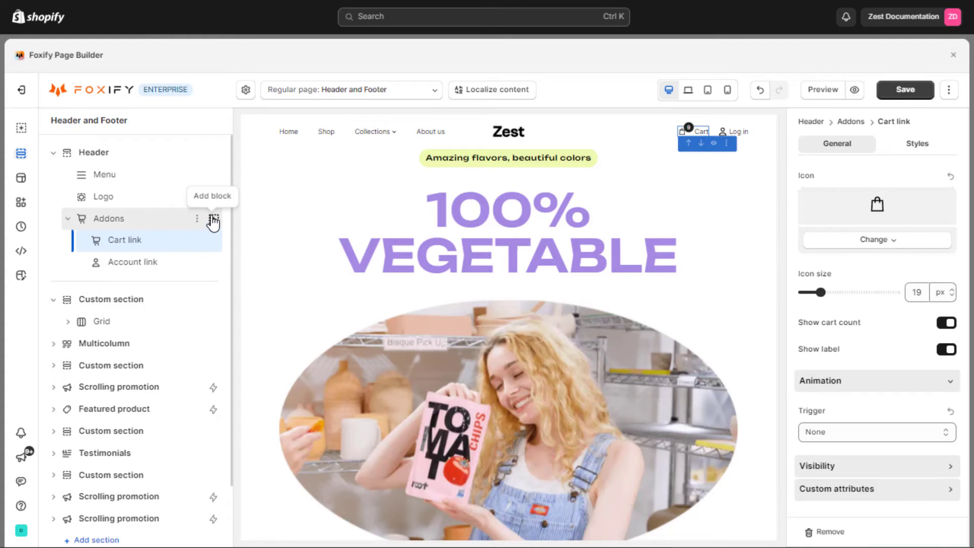
pyautogui.click(213, 219)
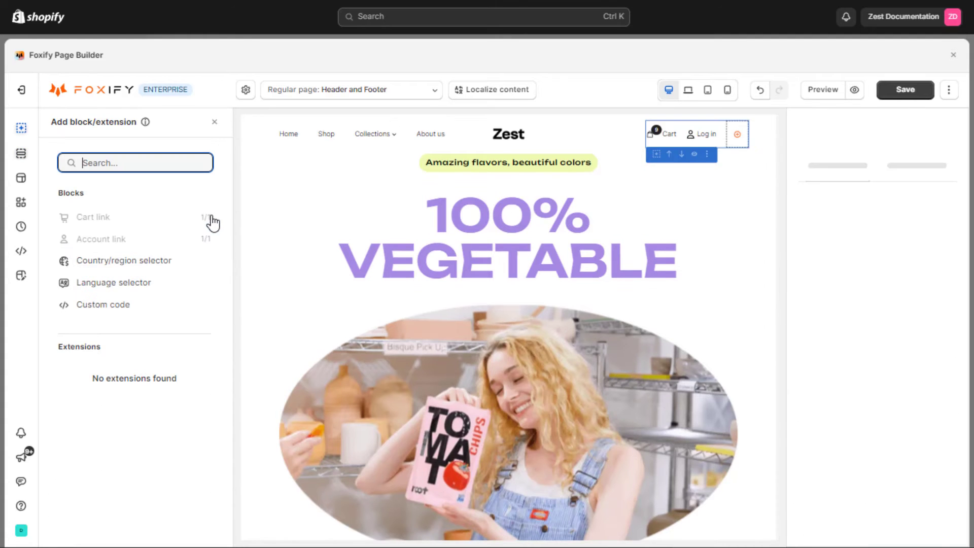
pyautogui.click(131, 261)
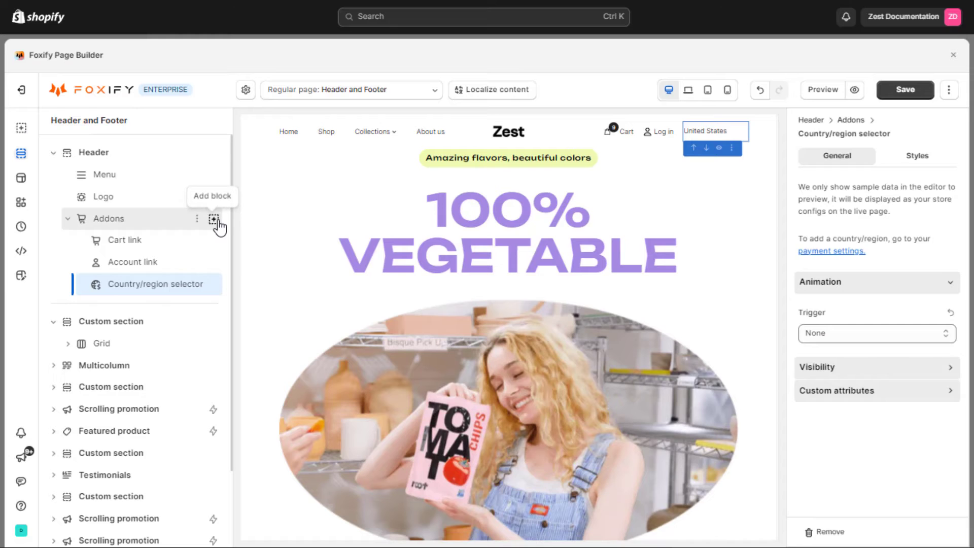
pyautogui.click(213, 219)
pyautogui.click(102, 284)
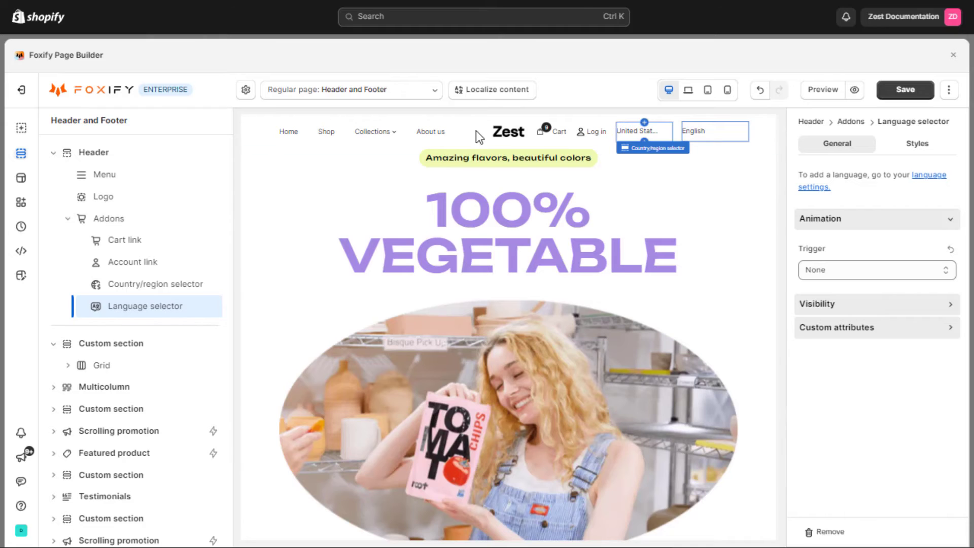
pyautogui.hotkey('ctrl', 'z')
pyautogui.hotkey('ctrl', 'z')
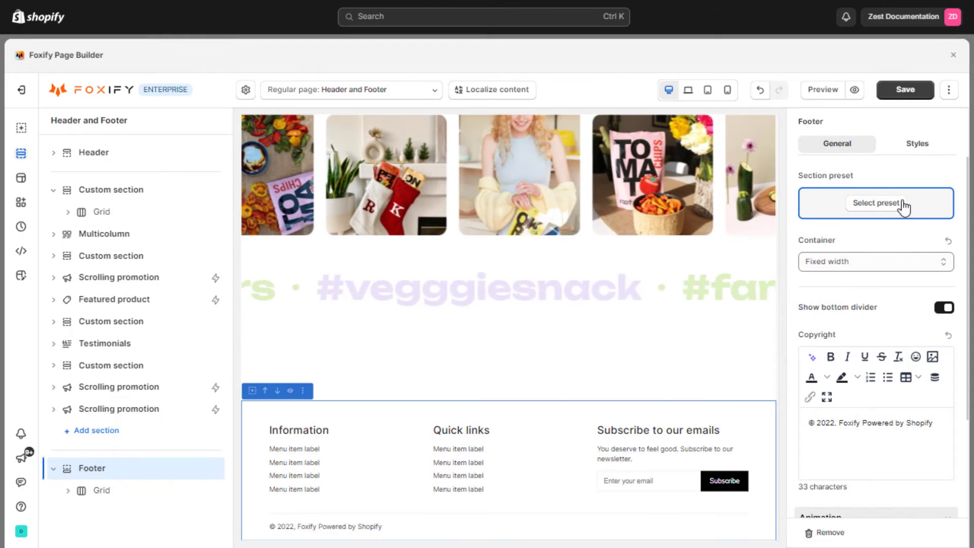
# Browse the footer presets without applying one, and expand the footer grid's columns.
pyautogui.click(876, 203)
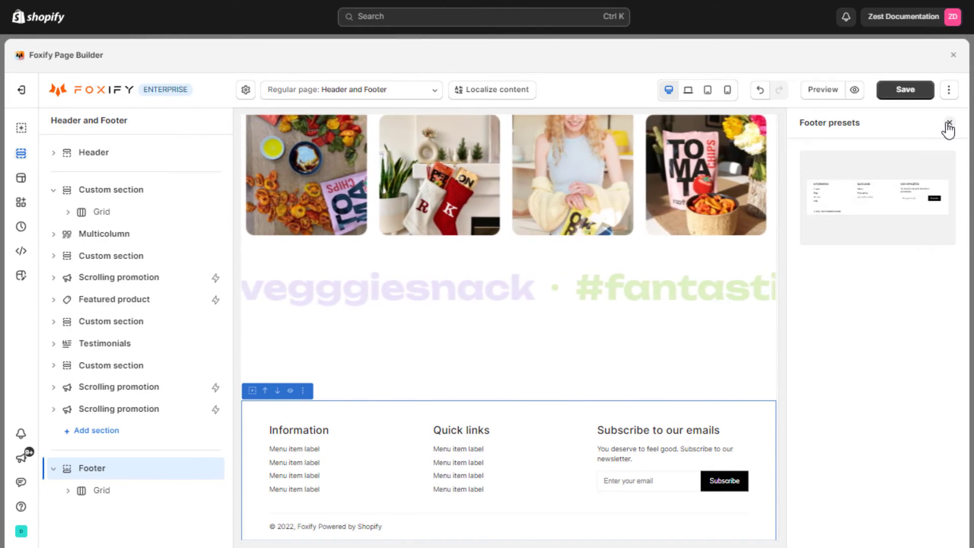
pyautogui.click(949, 123)
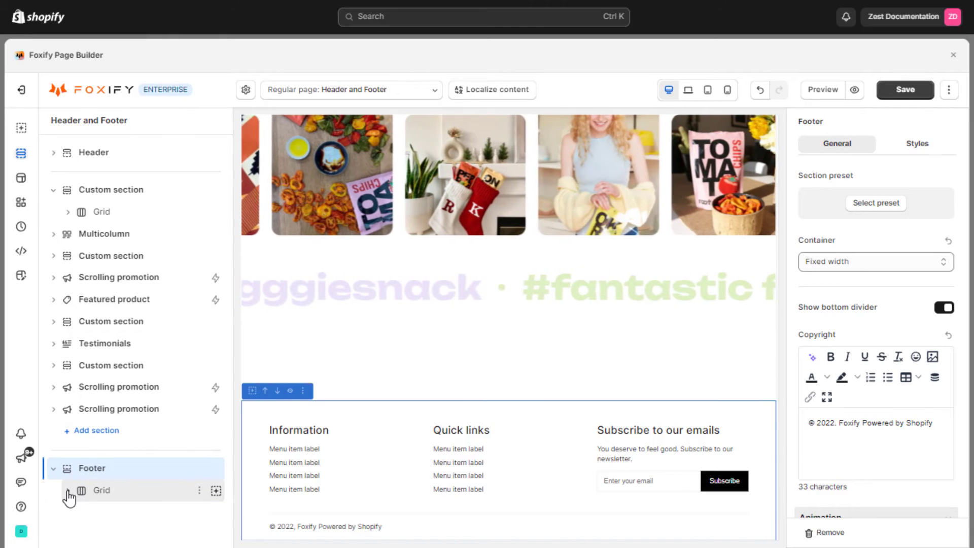
pyautogui.click(68, 490)
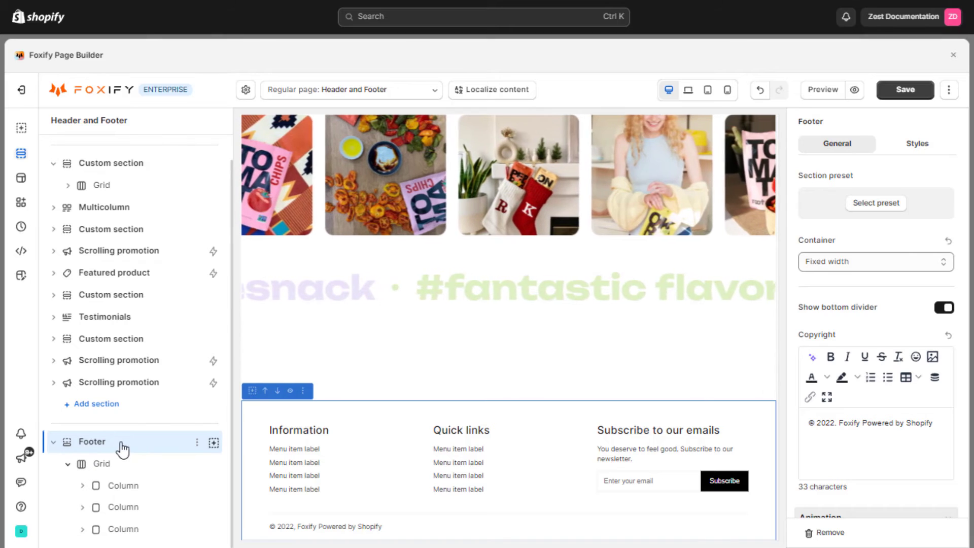
# Try full, narrow, extended and custom (1600, 1144 px) footer widths, then settle on Fixed width.
pyautogui.click(866, 260)
pyautogui.click(844, 291)
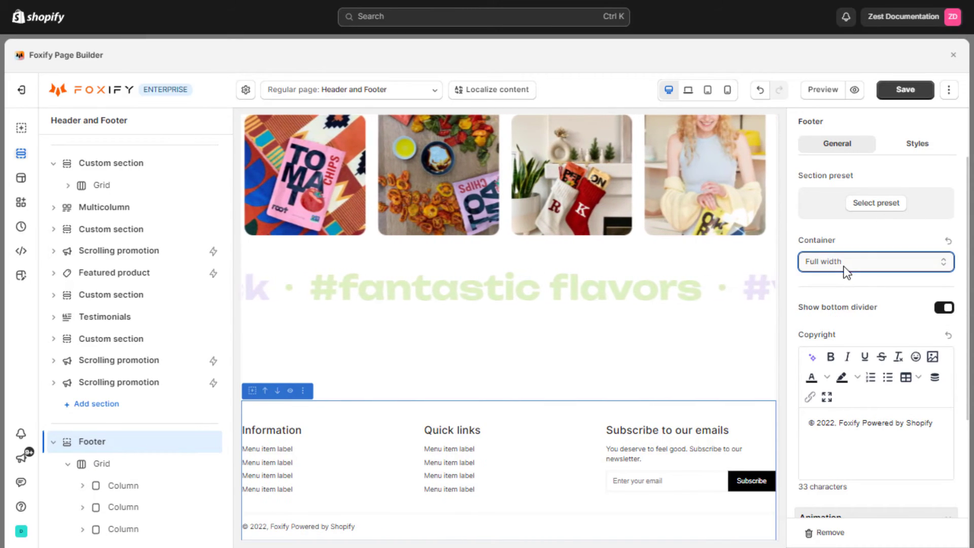
pyautogui.click(844, 260)
pyautogui.click(826, 293)
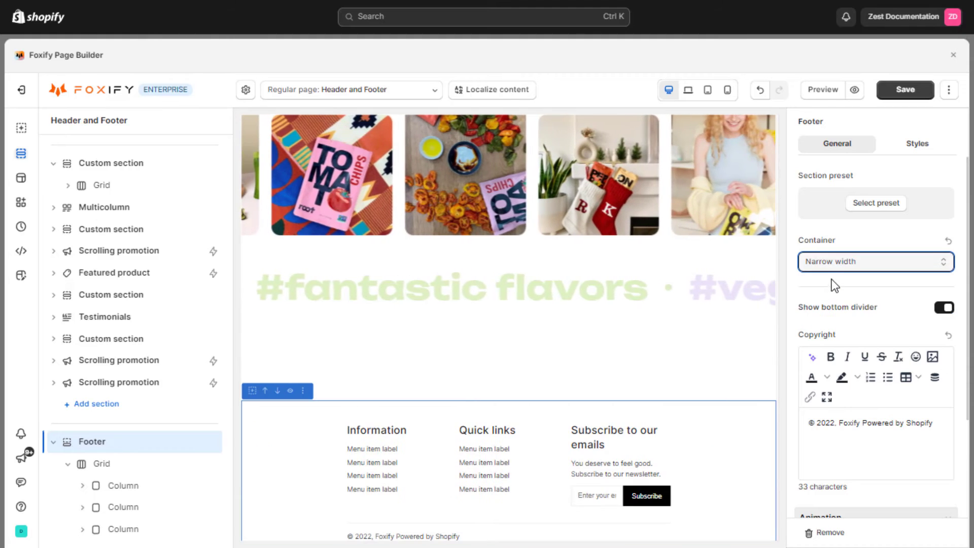
pyautogui.click(831, 264)
pyautogui.click(832, 296)
pyautogui.click(830, 260)
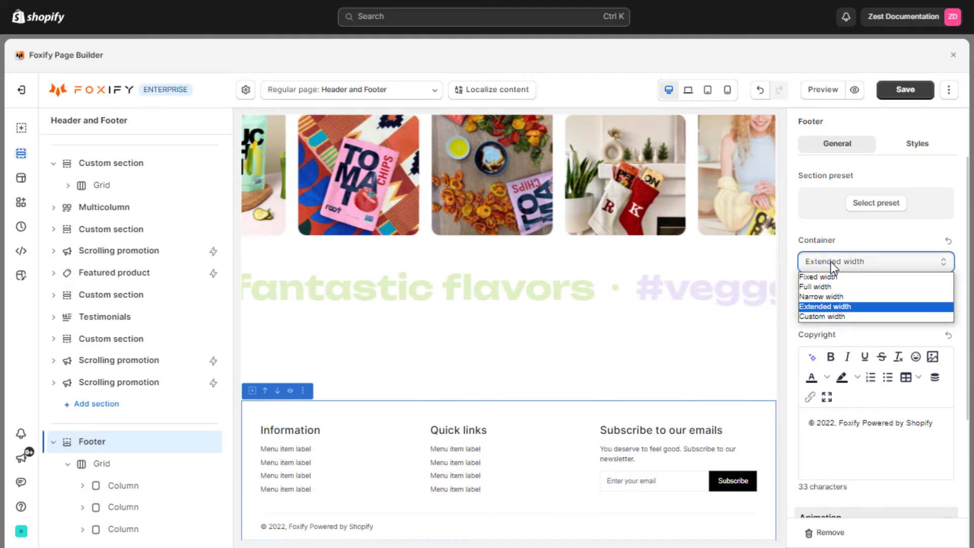
pyautogui.click(832, 316)
pyautogui.click(847, 314)
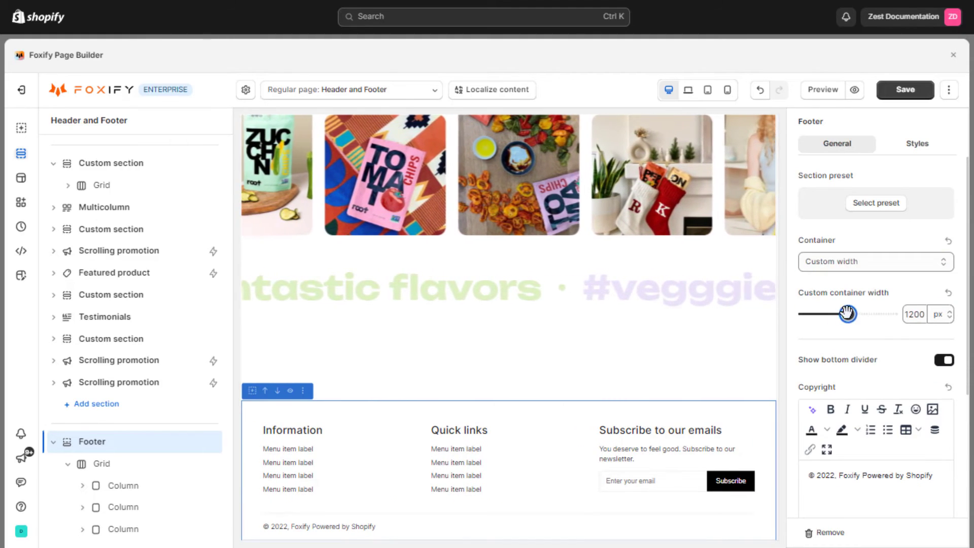
pyautogui.moveTo(903, 315); pyautogui.dragTo(904, 315)
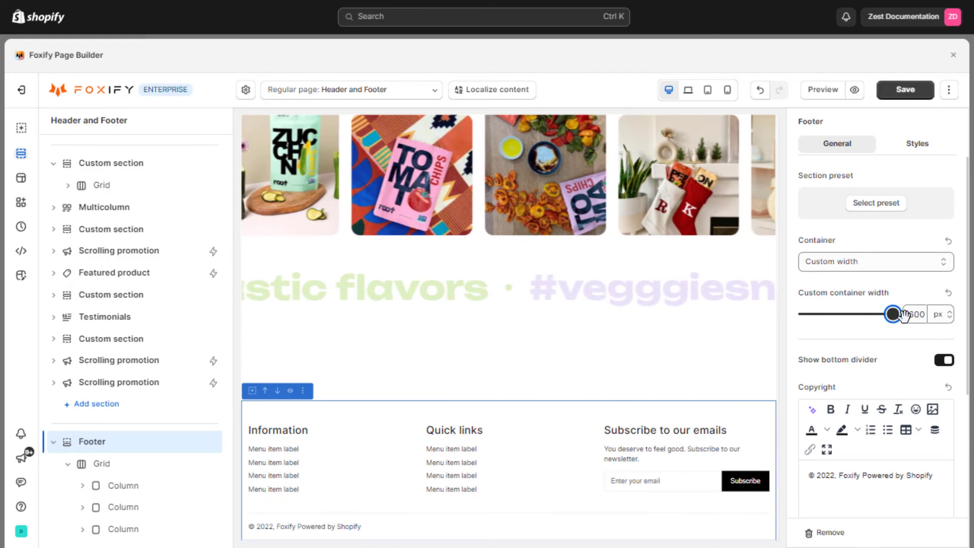
pyautogui.moveTo(832, 317); pyautogui.dragTo(841, 316)
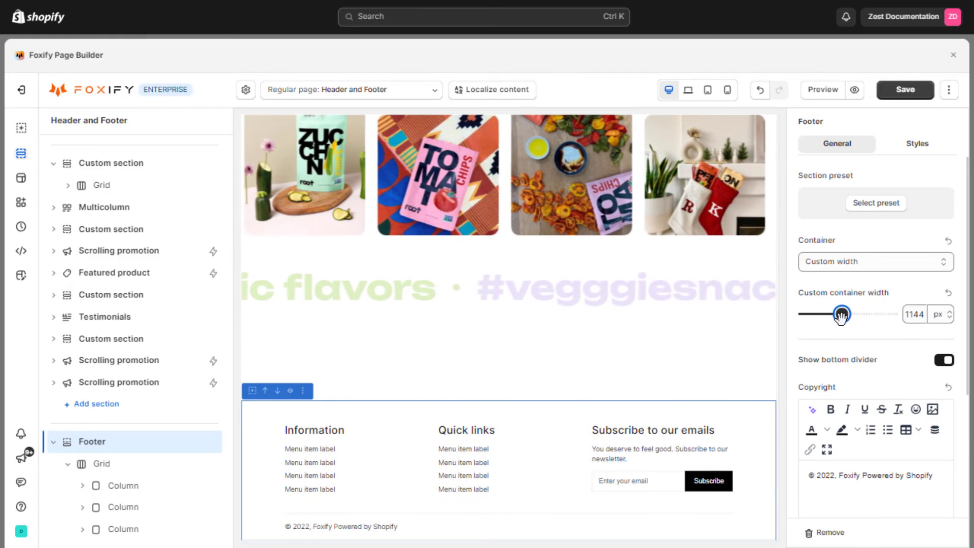
pyautogui.click(863, 263)
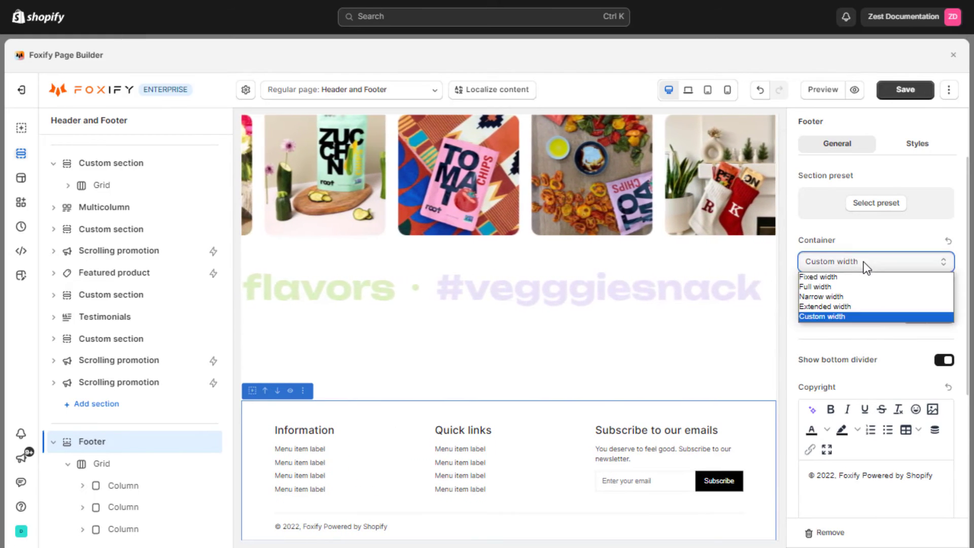
pyautogui.click(838, 277)
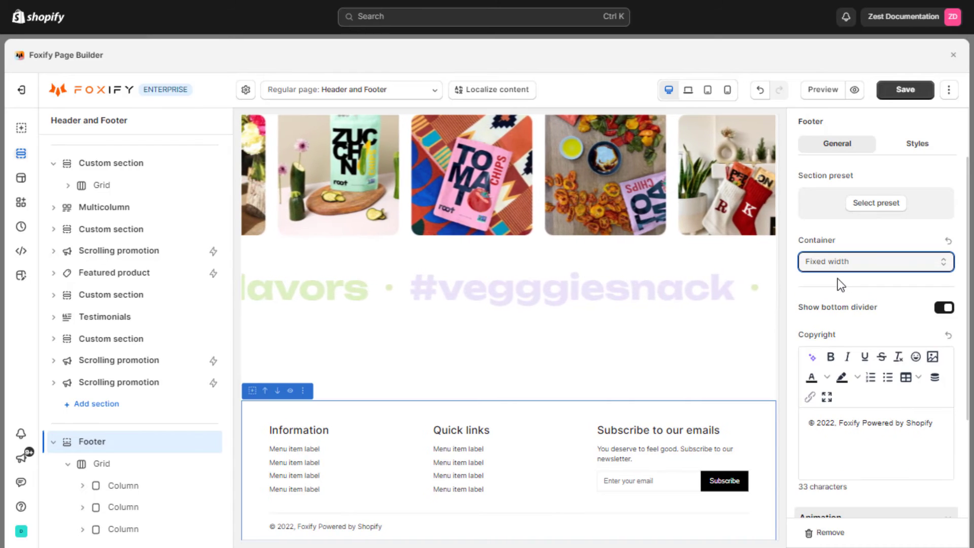
# Turn on the bottom divider and correct the copyright line to end with 'Shopify'.
pyautogui.click(942, 311)
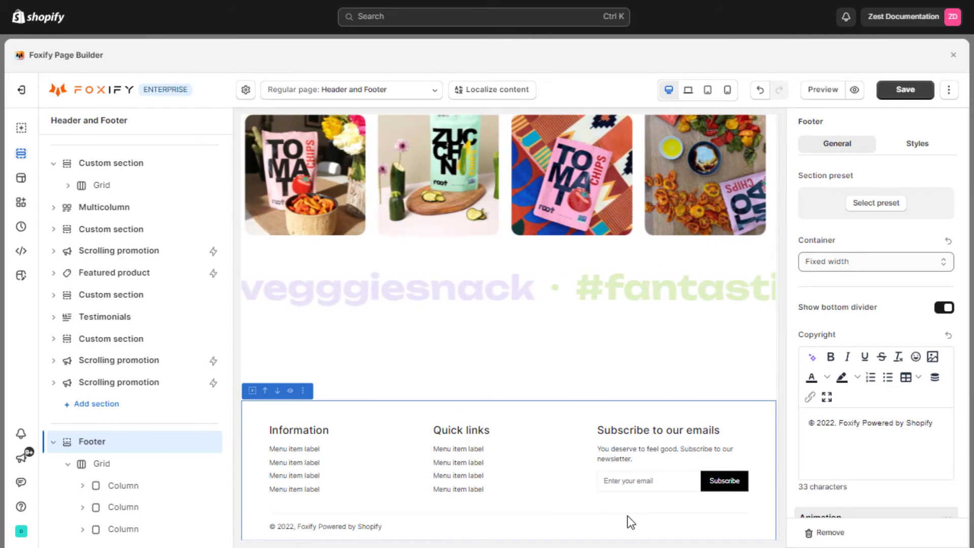
pyautogui.click(939, 421)
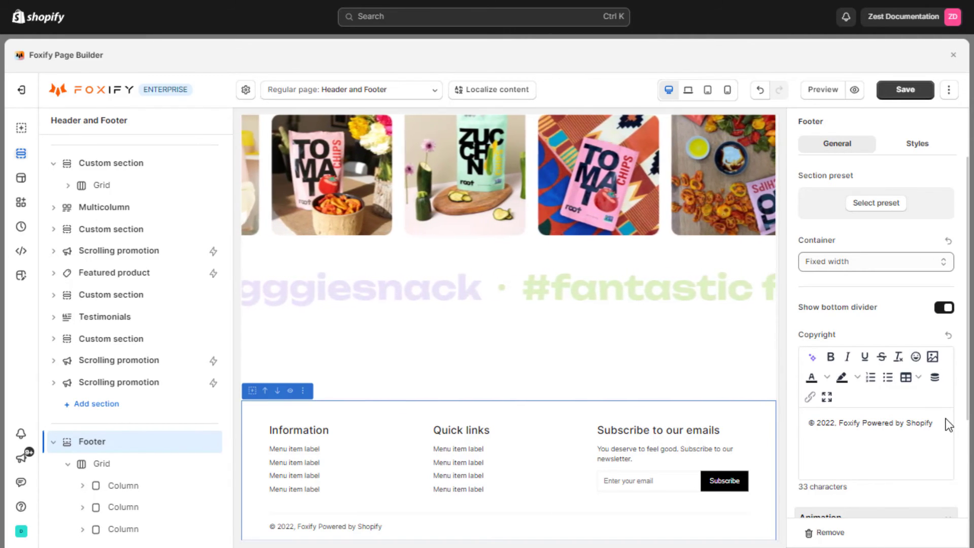
pyautogui.press('BackSpace')
pyautogui.press('BackSpace')
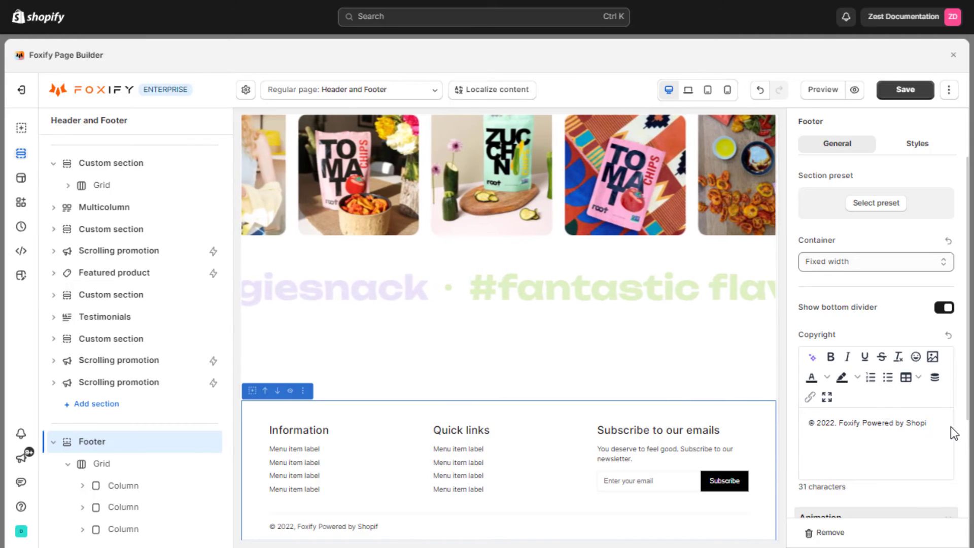
pyautogui.write('fy')
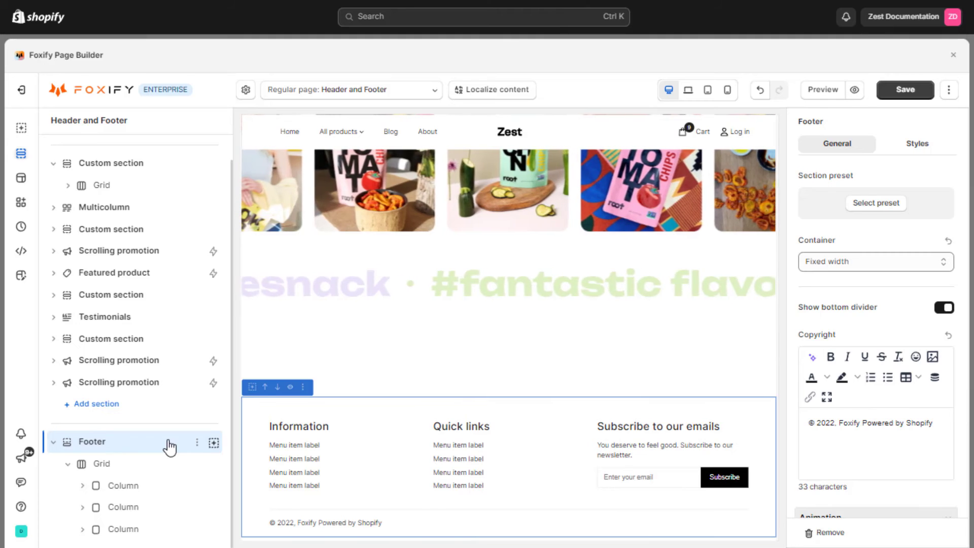
# Select the footer grid, try custom column widths, and narrow Quick links to widen the Subscribe column.
pyautogui.click(154, 463)
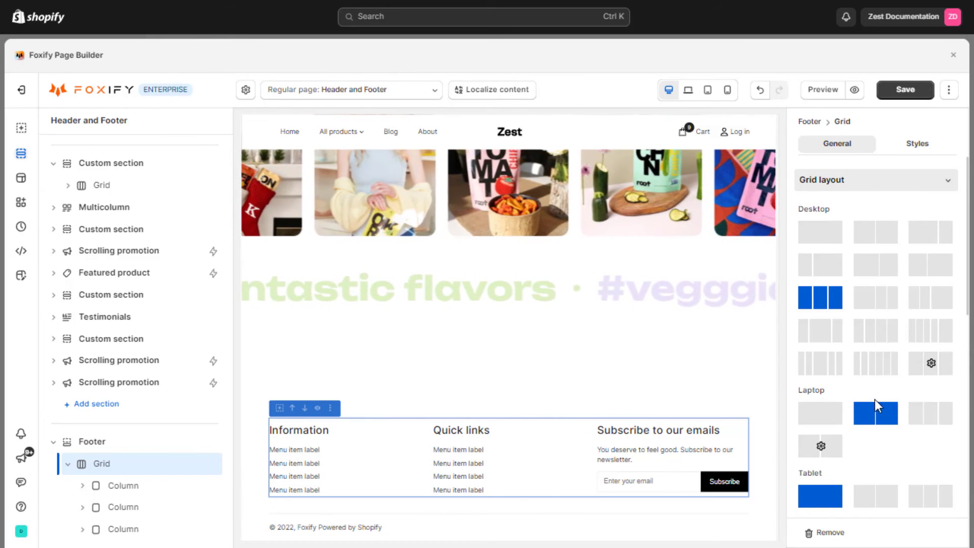
pyautogui.scroll(-2, 888, 350)
pyautogui.scroll(-1, 873, 341)
pyautogui.scroll(-1, 873, 341)
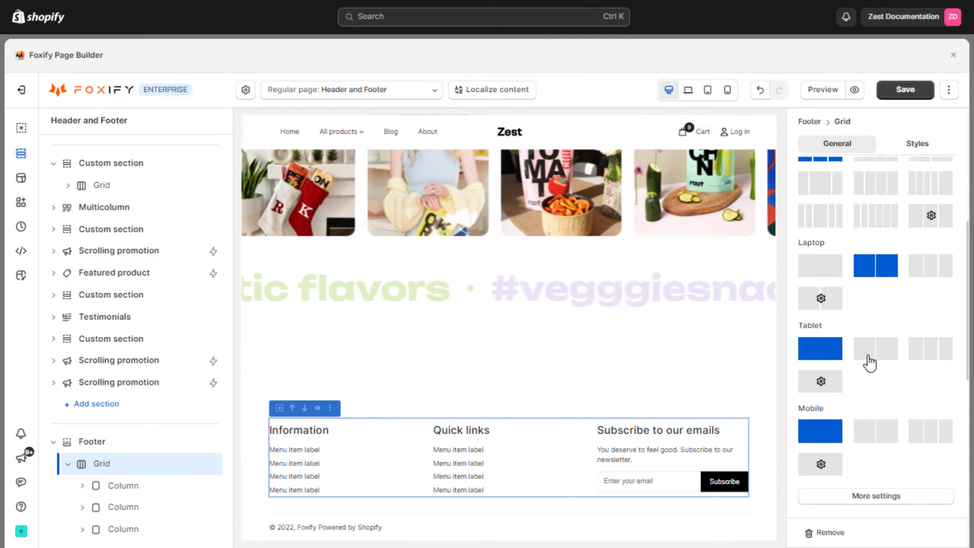
pyautogui.scroll(4, 887, 355)
pyautogui.click(931, 362)
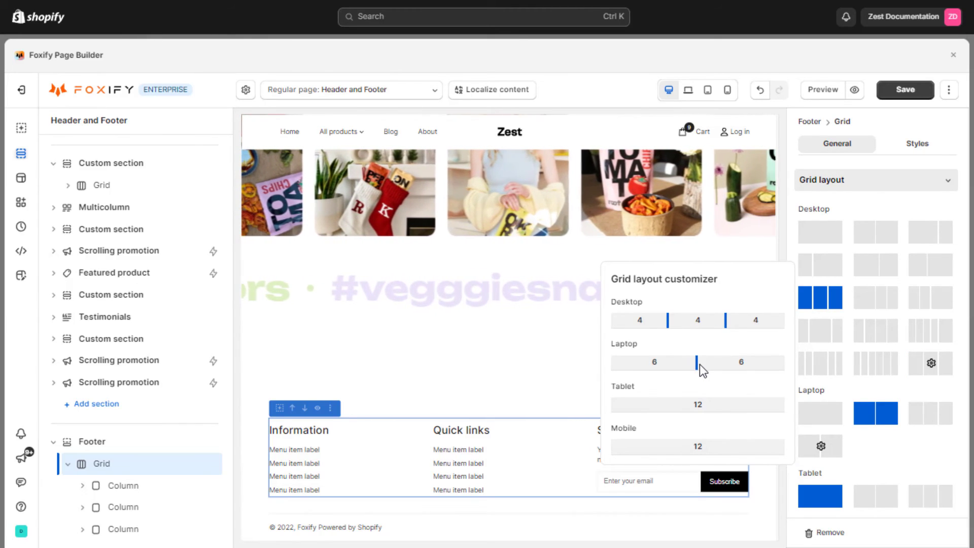
pyautogui.click(881, 447)
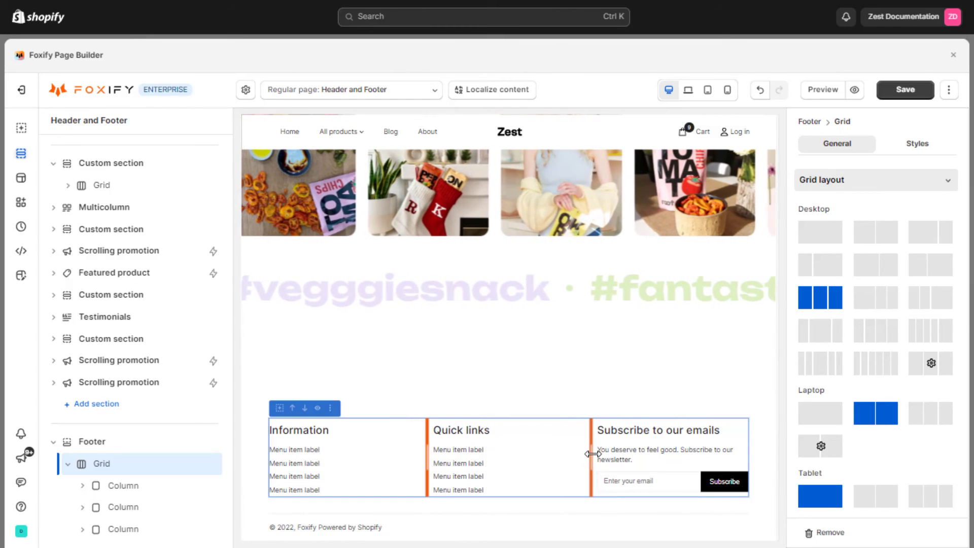
pyautogui.moveTo(590, 455)
pyautogui.mouseDown()
pyautogui.moveTo(538, 450)
pyautogui.moveTo(590, 450)
pyautogui.mouseUp()
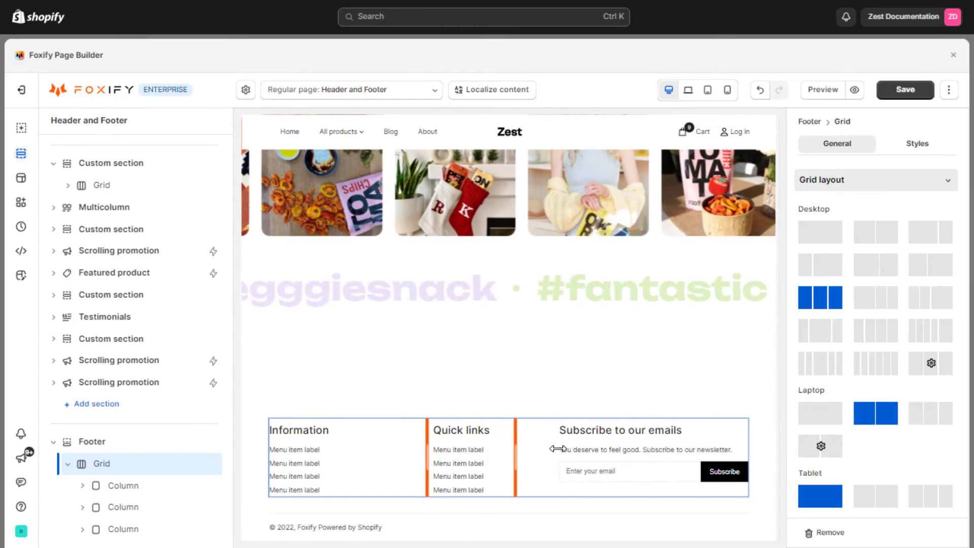
# Set the columns' content position to centre and the column gap to 34 px.
pyautogui.scroll(-5, 878, 433)
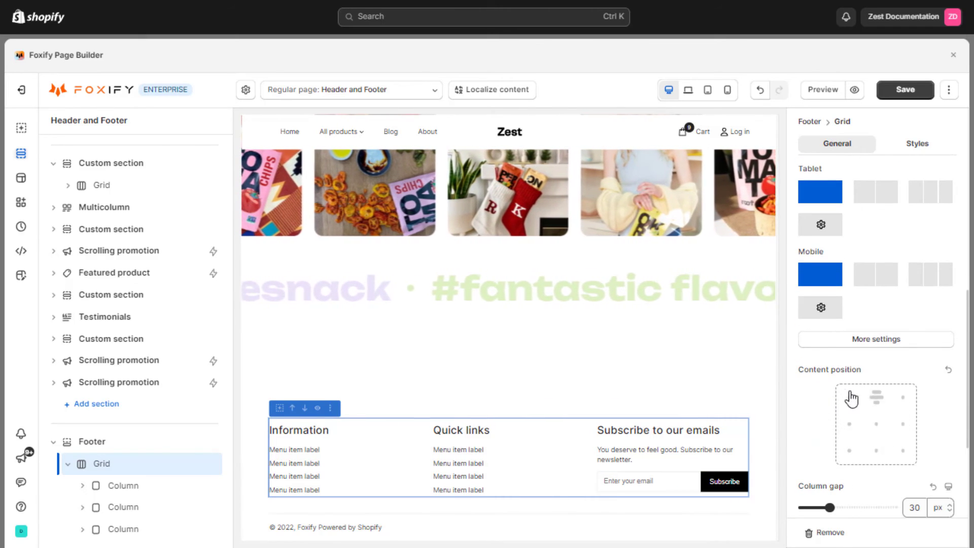
pyautogui.click(874, 425)
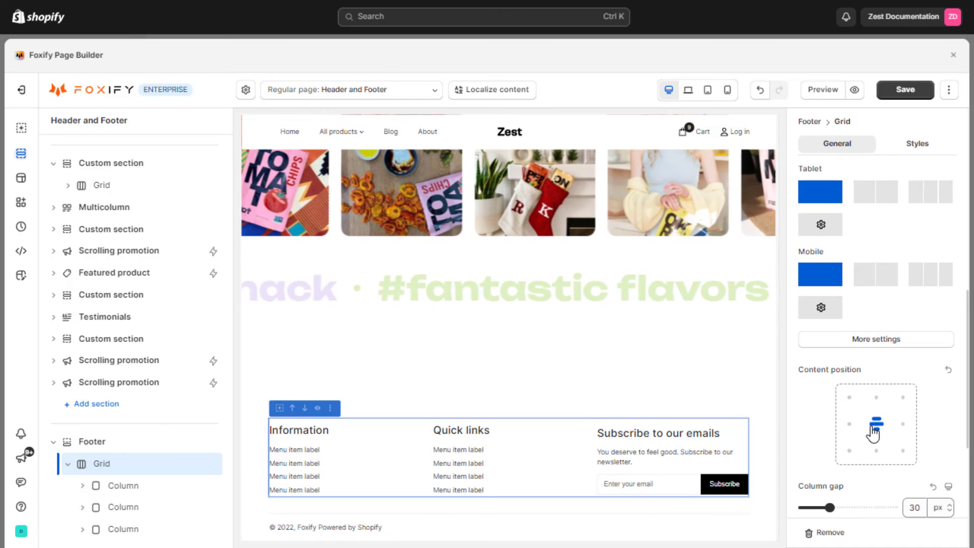
pyautogui.click(875, 449)
pyautogui.click(876, 429)
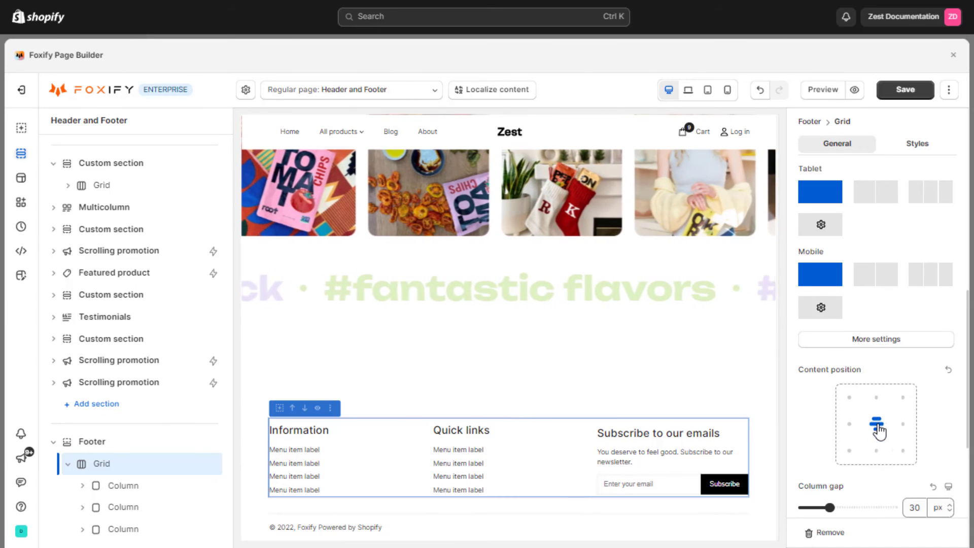
pyautogui.scroll(-1, 931, 428)
pyautogui.scroll(-3, 933, 426)
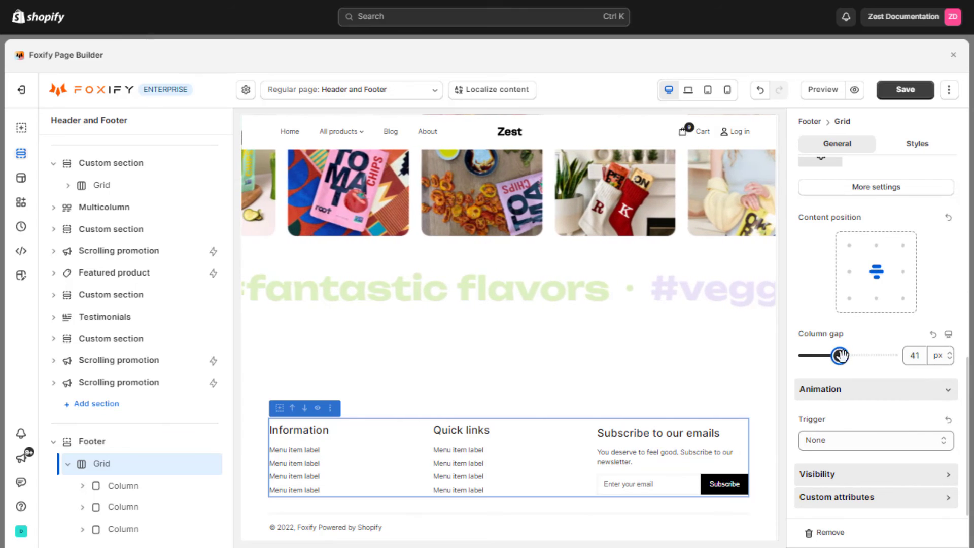
pyautogui.moveTo(885, 357); pyautogui.dragTo(833, 357)
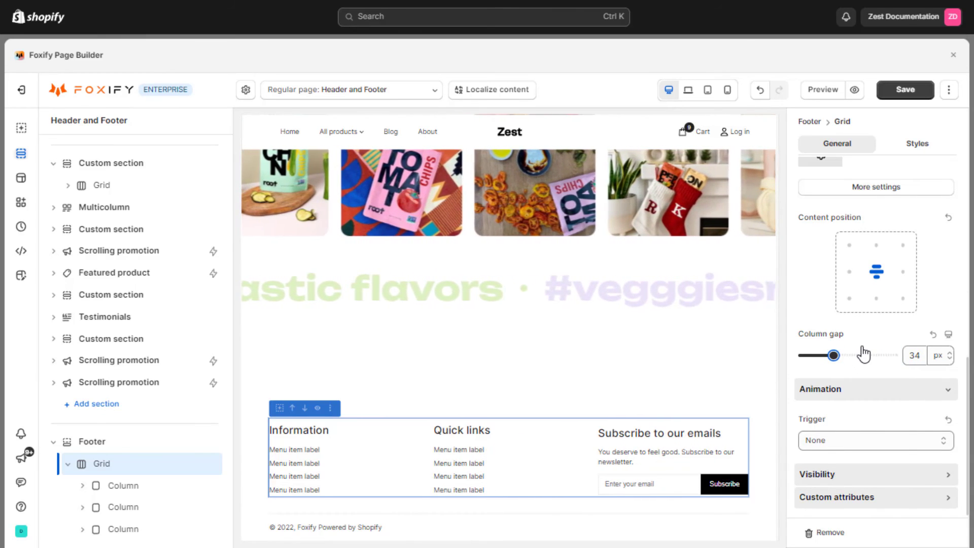
# Expand the footer's Information, Quick links and Subscribe columns in the layer tree without adding blocks.
pyautogui.scroll(5, 864, 354)
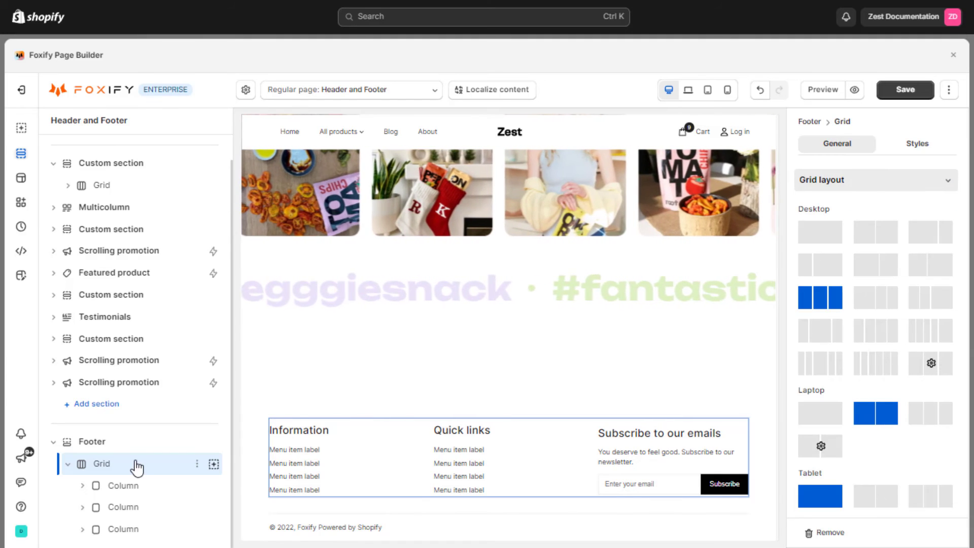
pyautogui.click(124, 486)
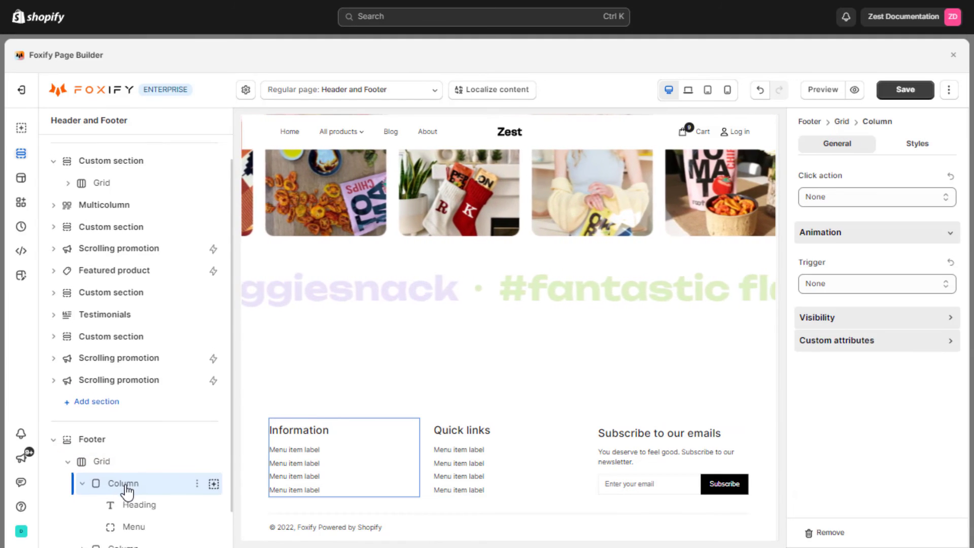
pyautogui.scroll(-1, 127, 490)
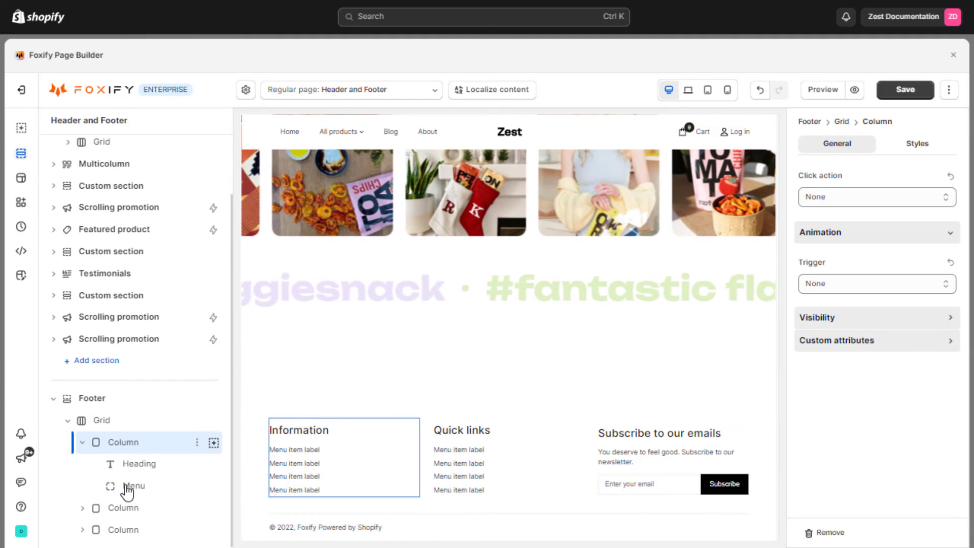
pyautogui.click(213, 444)
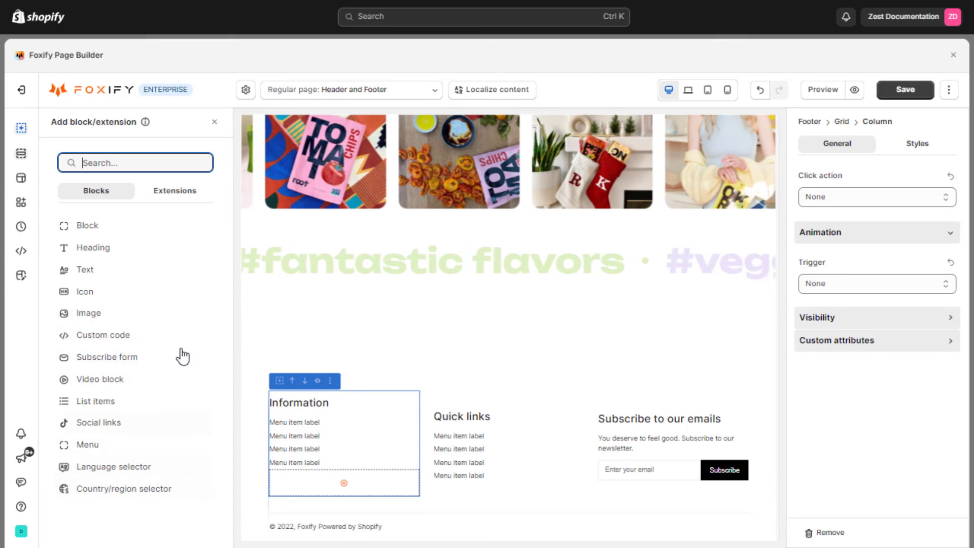
pyautogui.click(215, 122)
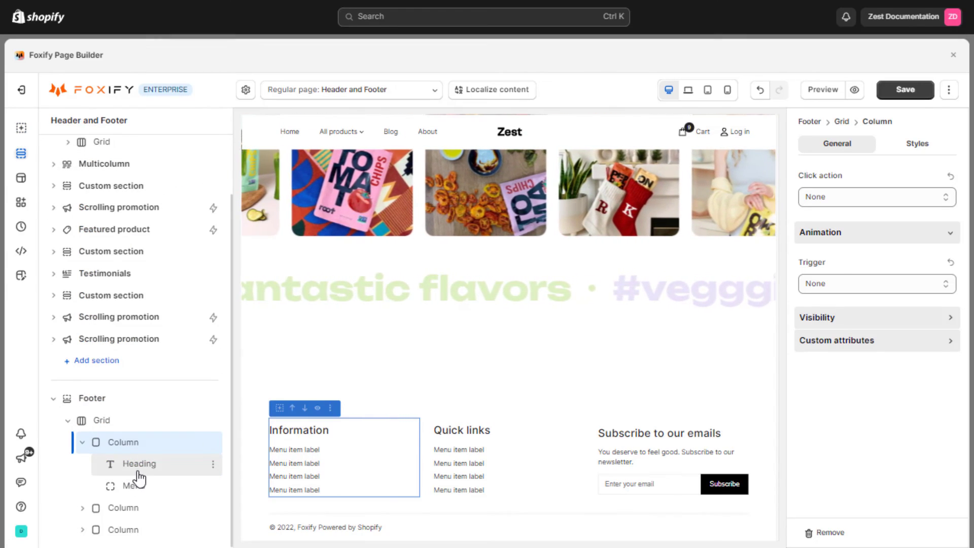
pyautogui.click(83, 507)
pyautogui.scroll(-1, 106, 505)
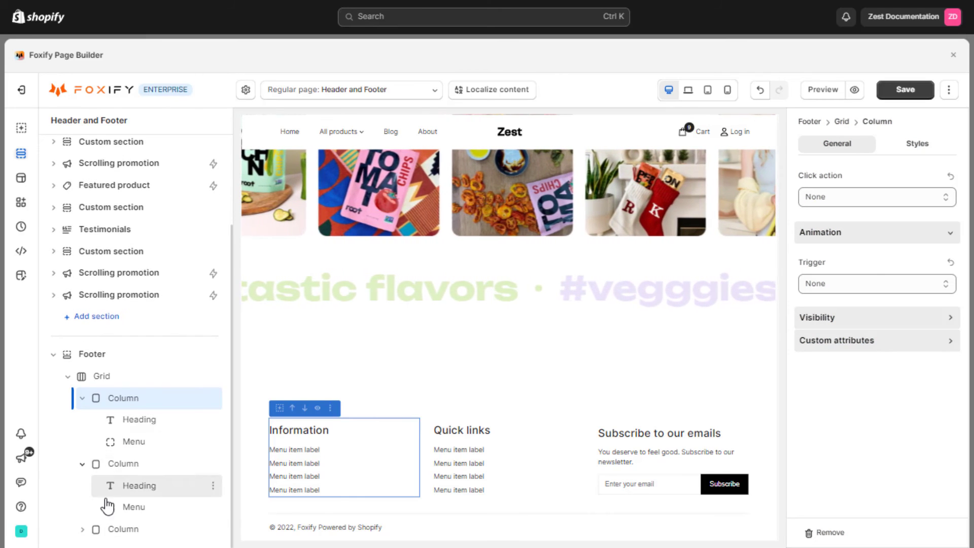
pyautogui.click(82, 528)
pyautogui.scroll(-2, 83, 513)
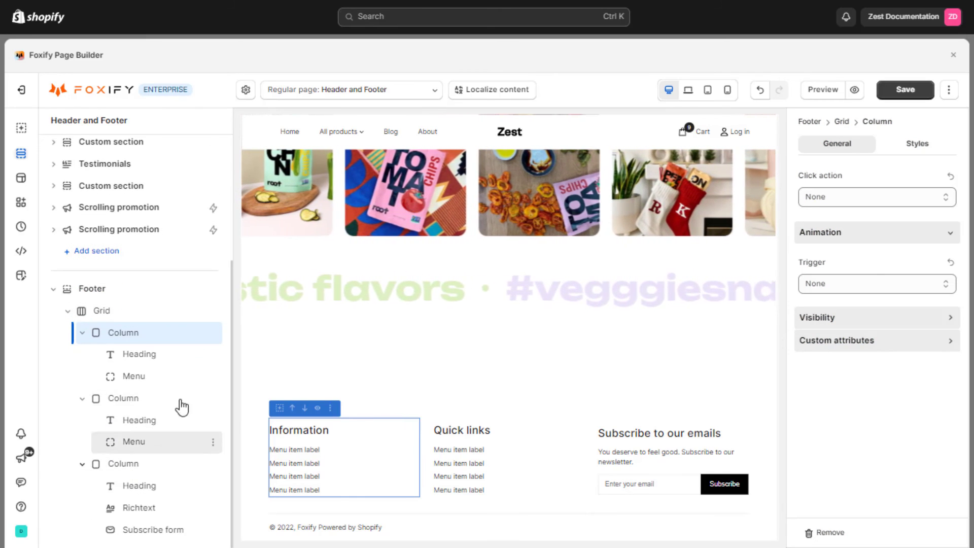
pyautogui.click(129, 358)
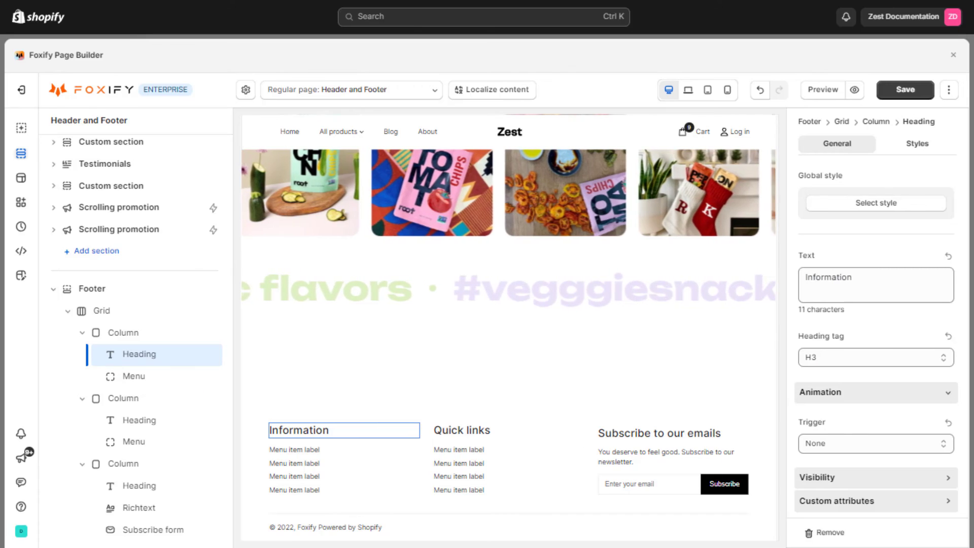
# Set the Information column's menu to [Footer] - Information.
pyautogui.click(160, 380)
pyautogui.click(915, 199)
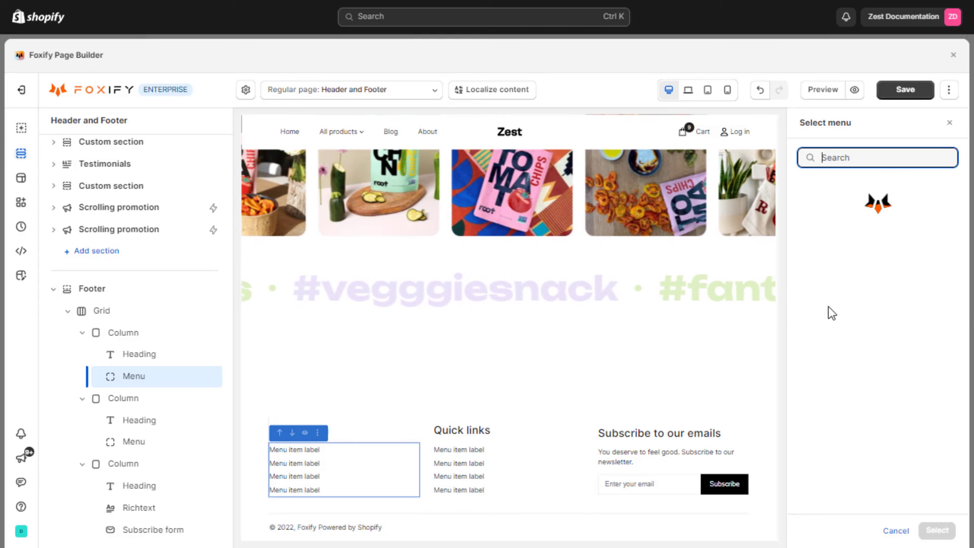
pyautogui.click(840, 259)
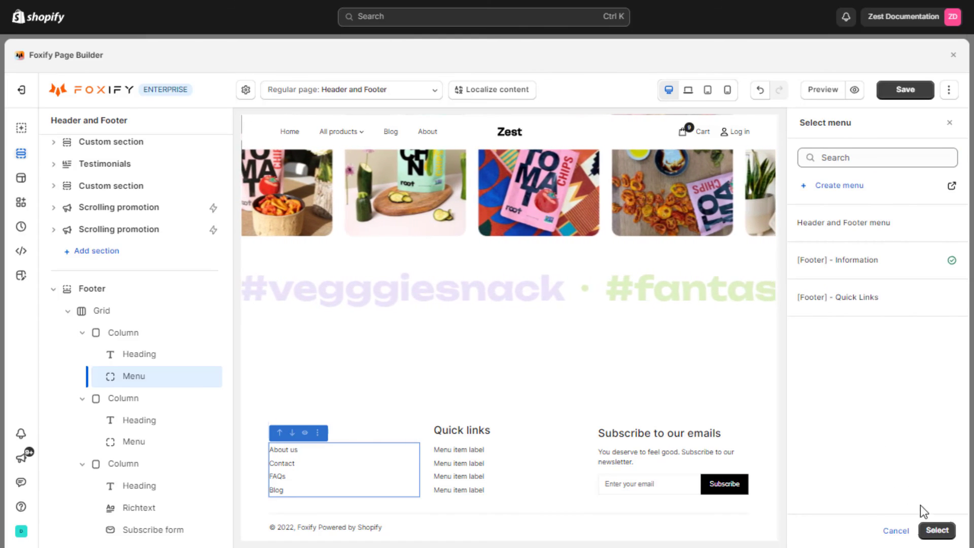
pyautogui.click(953, 533)
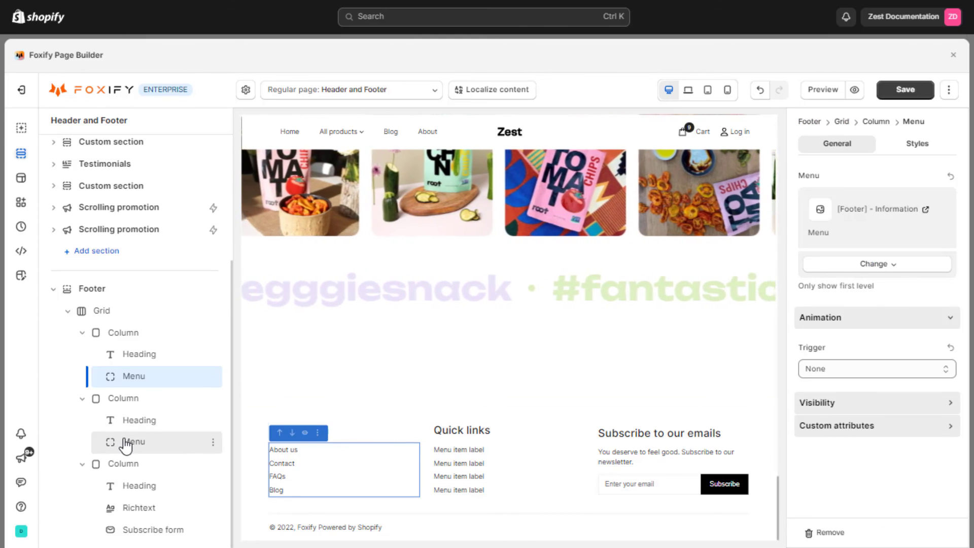
# Set the Quick links column's menu to [Footer] - Quick Links.
pyautogui.click(191, 444)
pyautogui.click(904, 200)
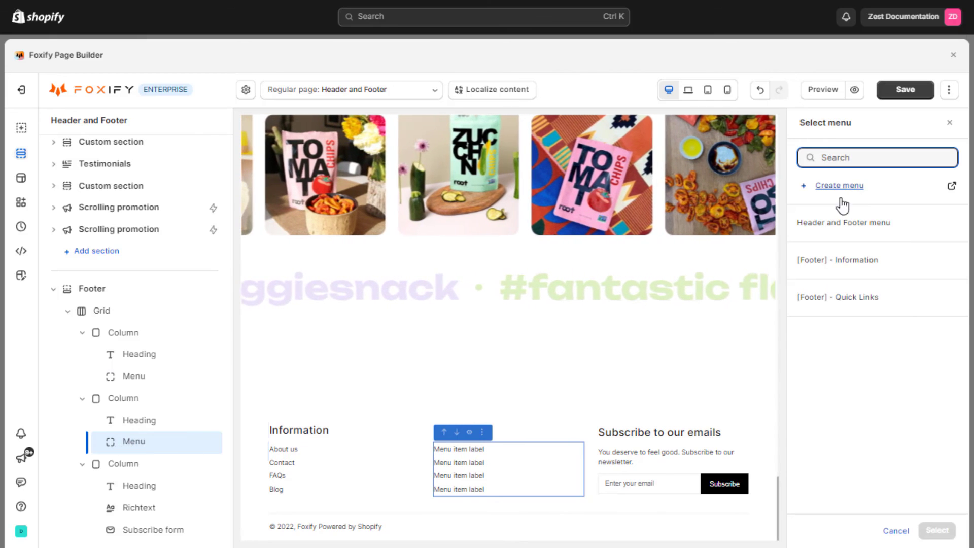
pyautogui.click(843, 299)
pyautogui.click(937, 530)
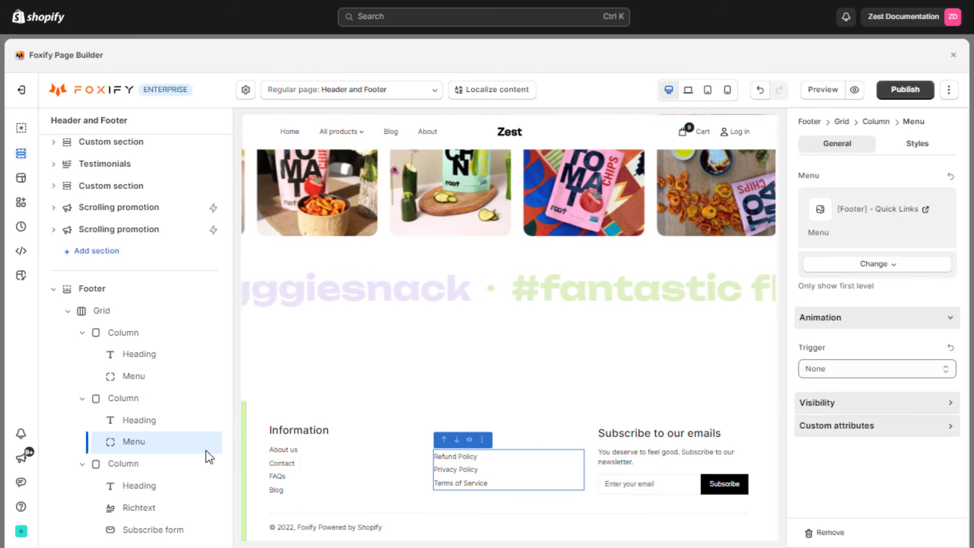
# Set the subscribe form's Button type to Icon only so it shows an arrow.
pyautogui.click(147, 505)
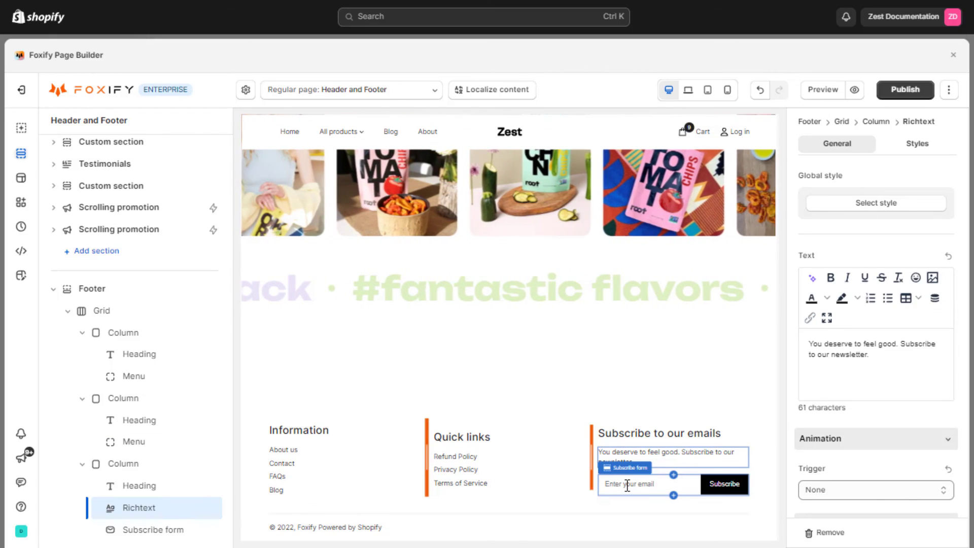
pyautogui.click(163, 531)
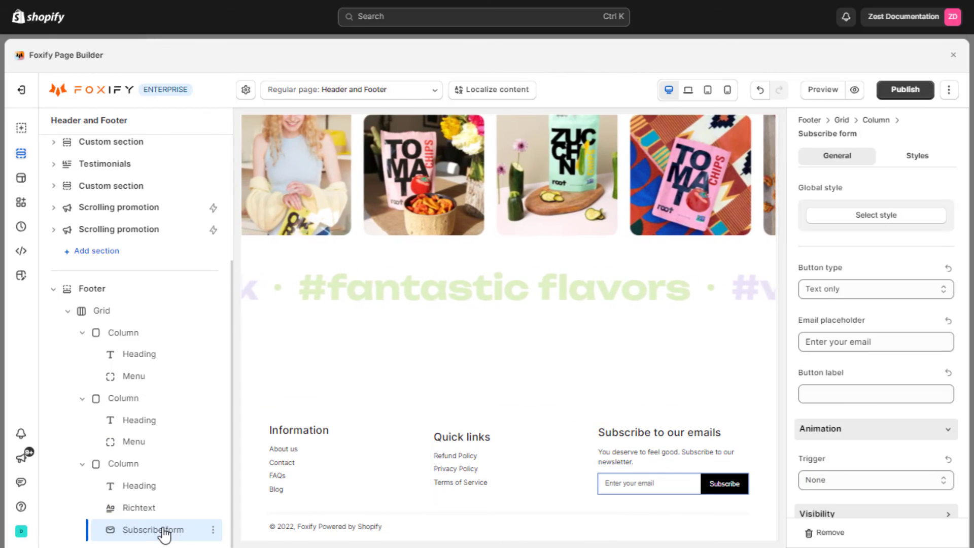
pyautogui.click(872, 289)
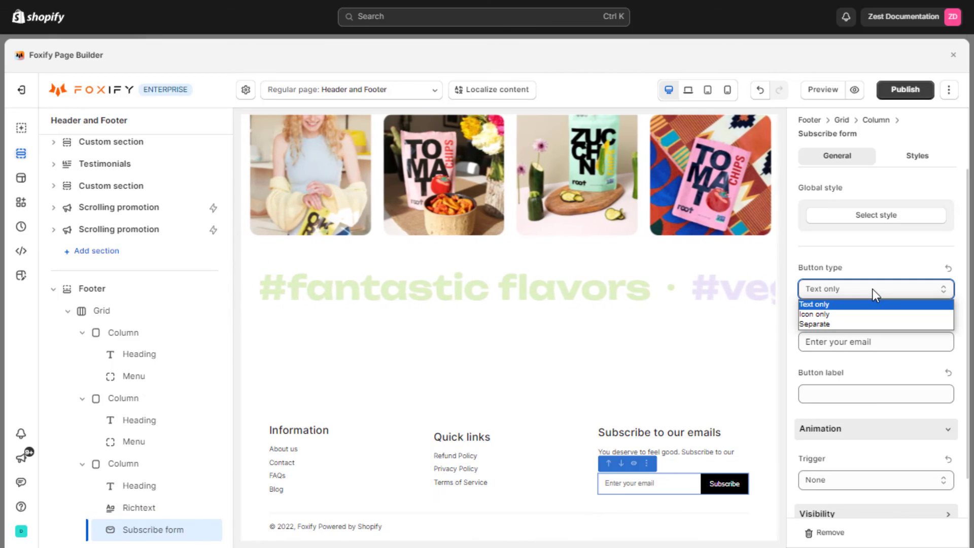
pyautogui.click(839, 314)
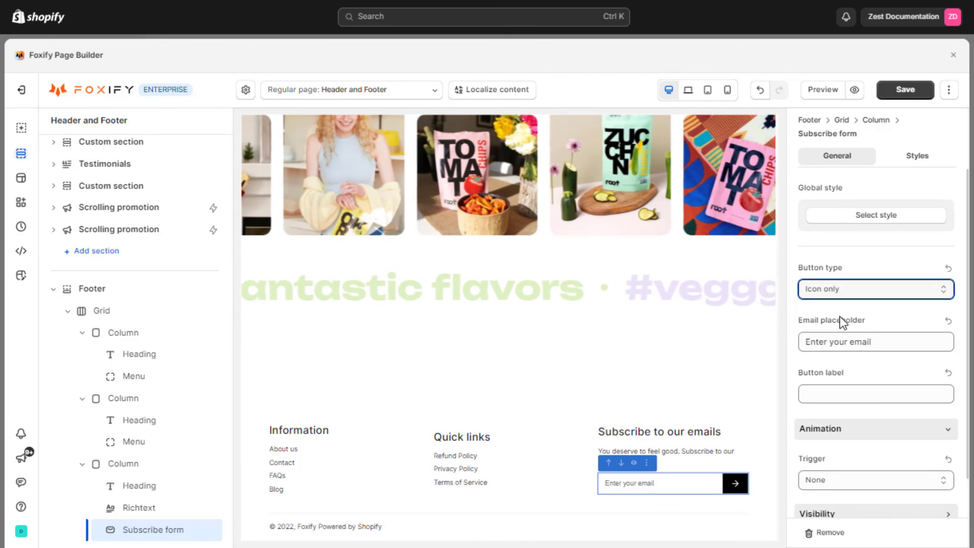
pyautogui.click(130, 509)
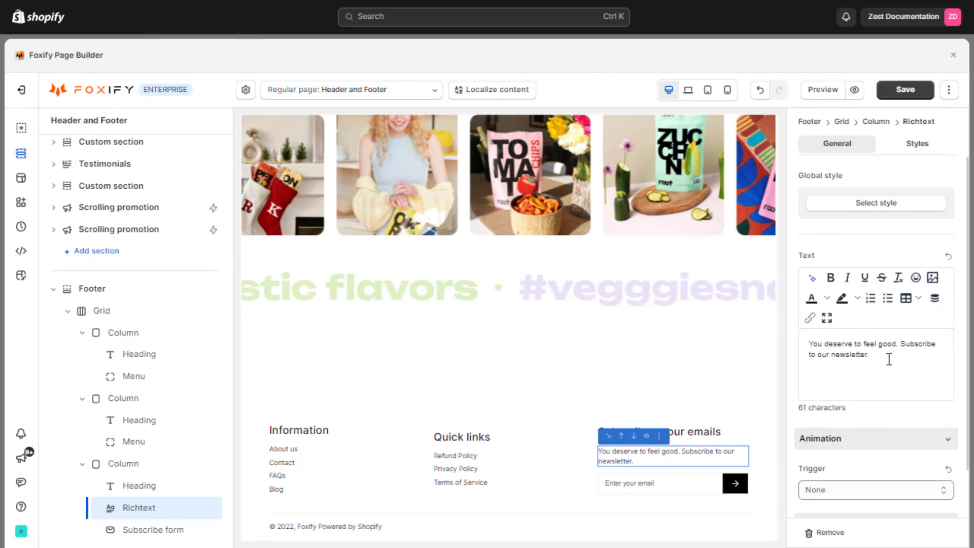
# Save the Header and Footer page and select the Footer layer to review it.
pyautogui.click(918, 99)
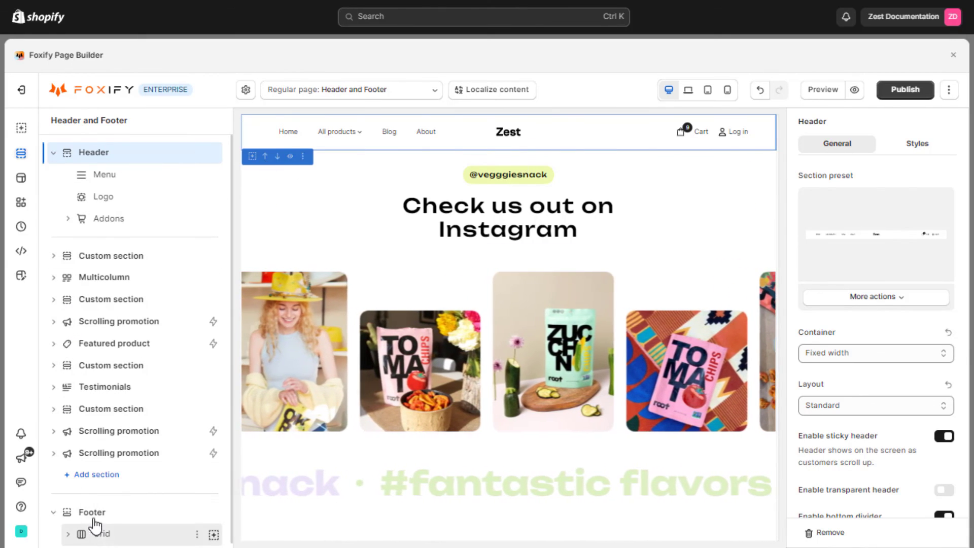
pyautogui.click(93, 512)
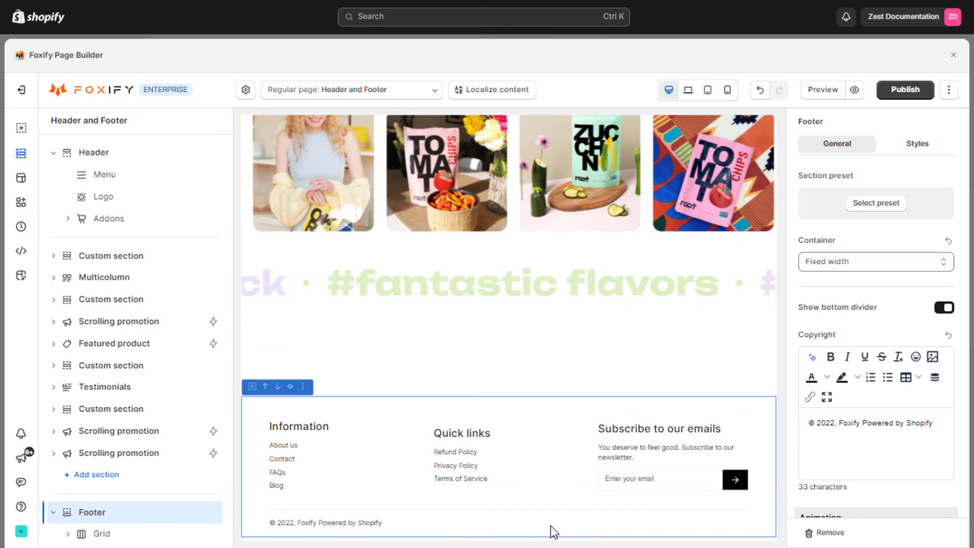